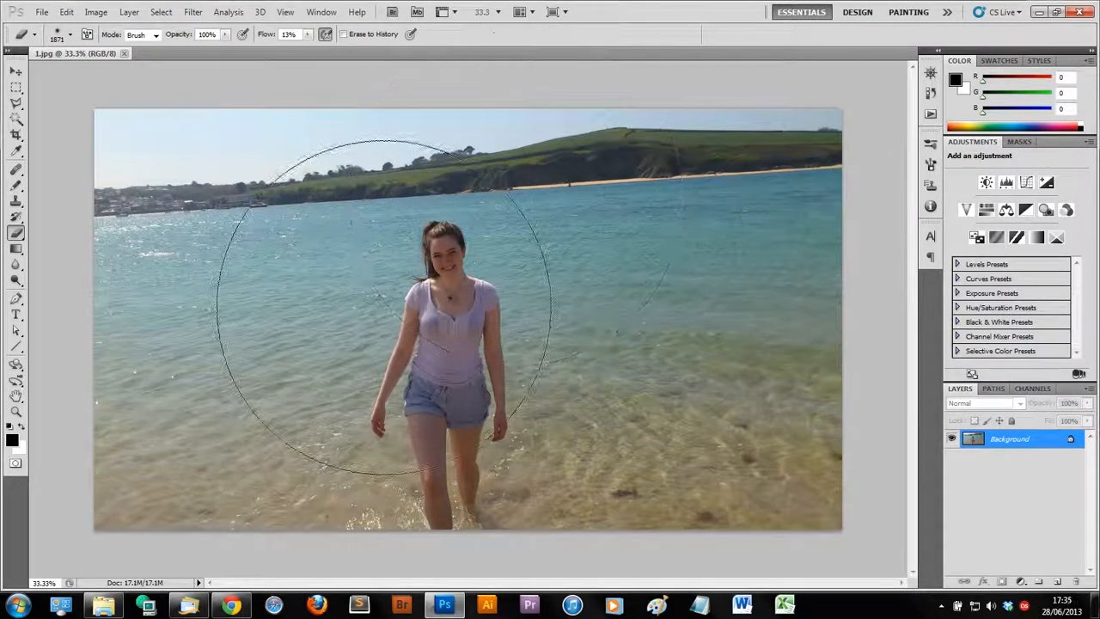
Open the 04 image folder and preview the star picture 1a at full size.
mouse_move(114, 605)
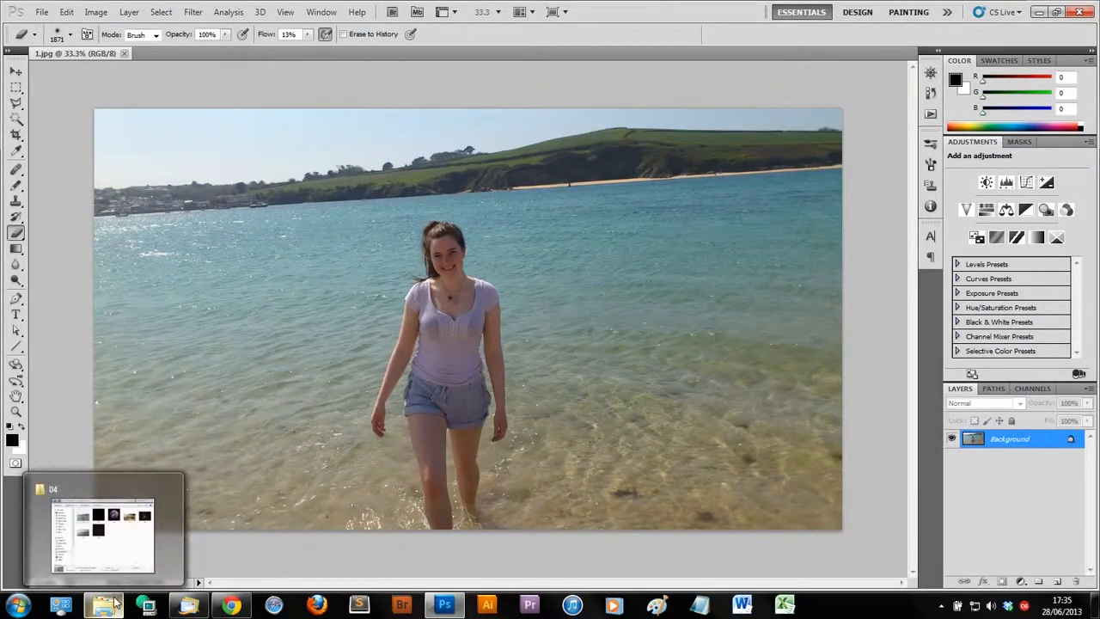
left_click(114, 604)
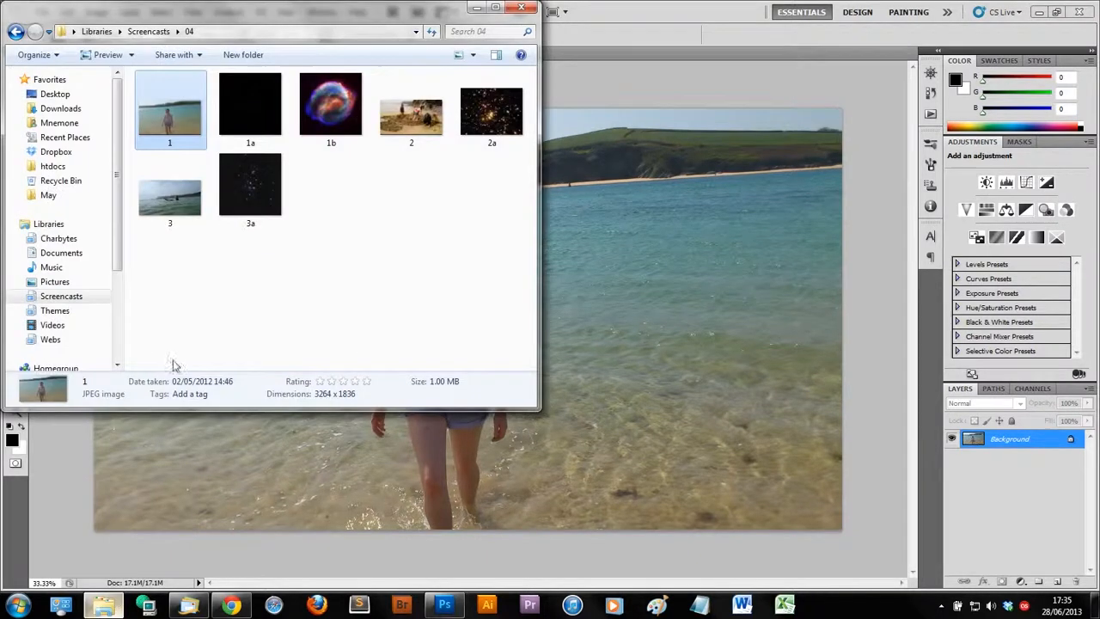
double_click(256, 109)
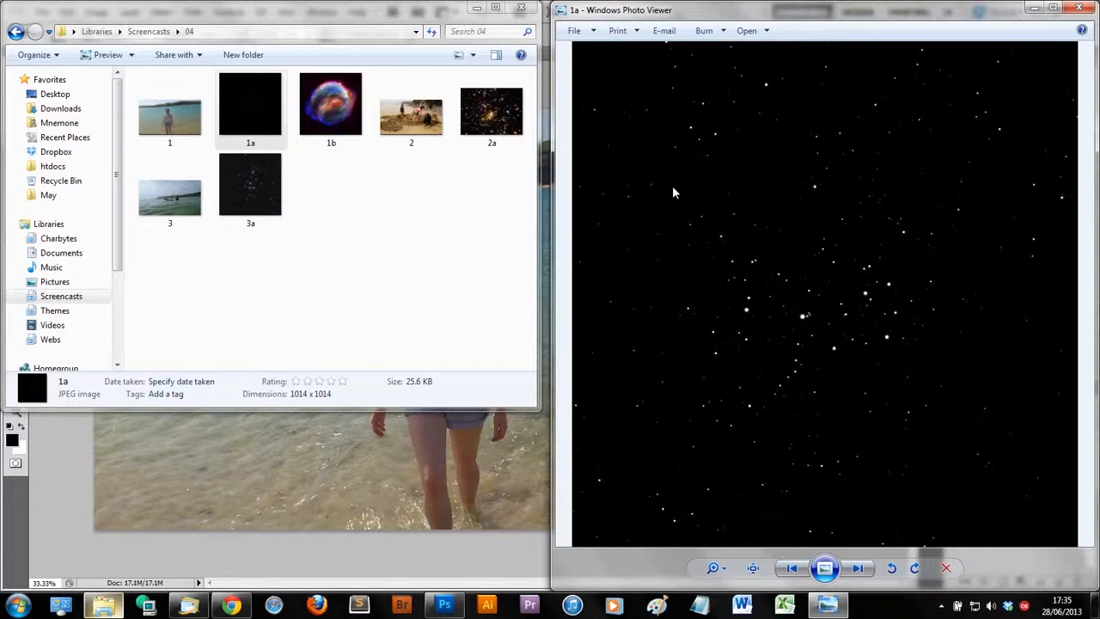
left_click(1078, 9)
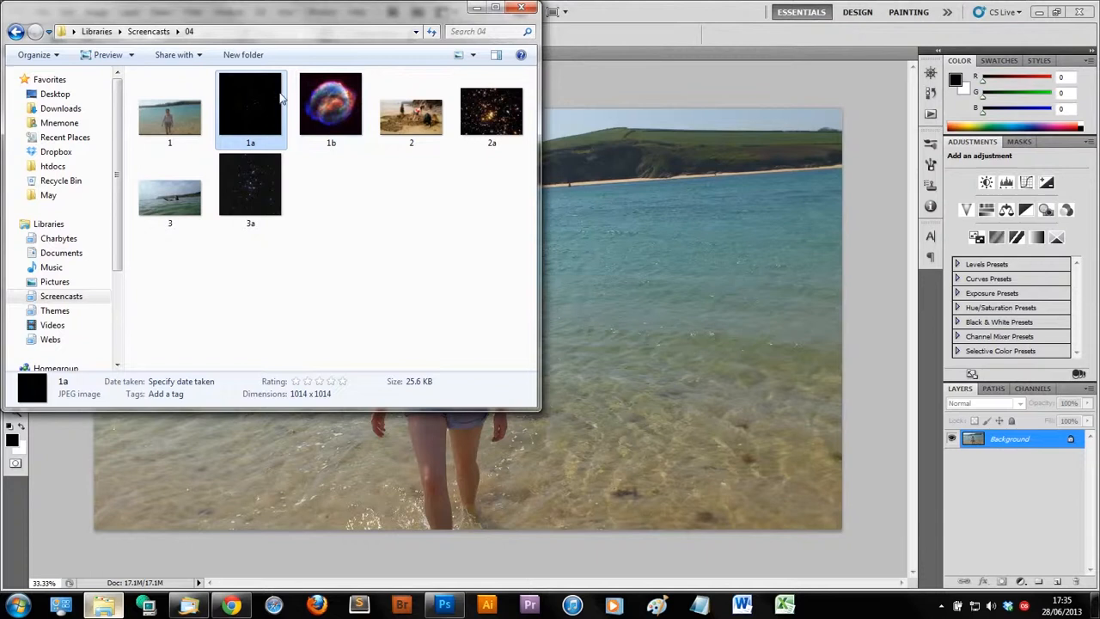
Place image 1a over the beach photo and enlarge it to about 262%.
left_click_drag(501, 167, 691, 228)
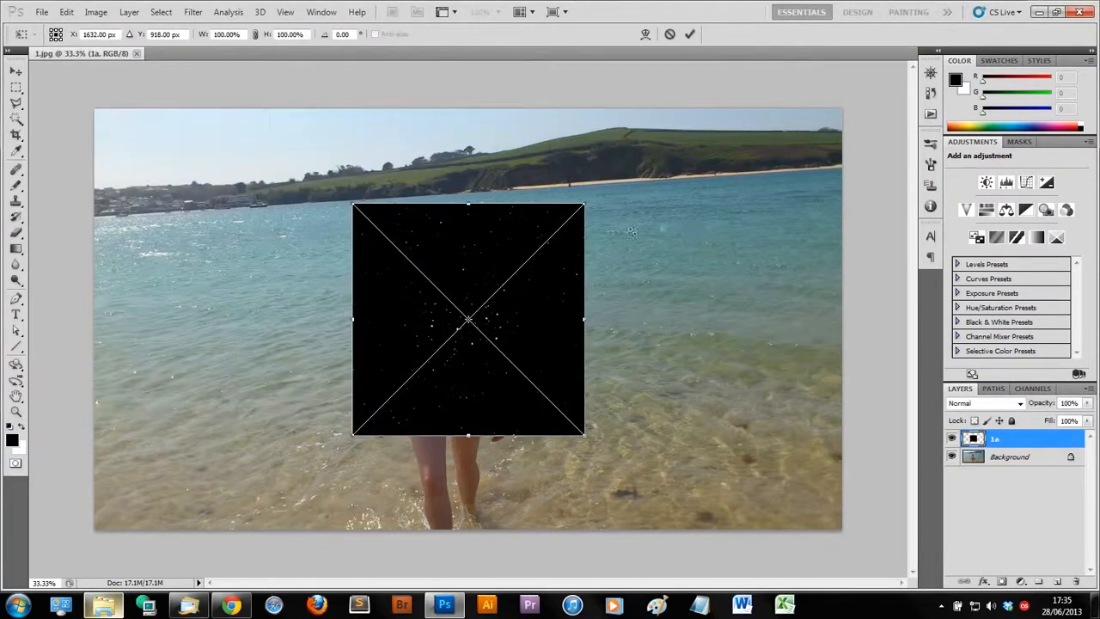
left_click_drag(585, 204, 858, 81)
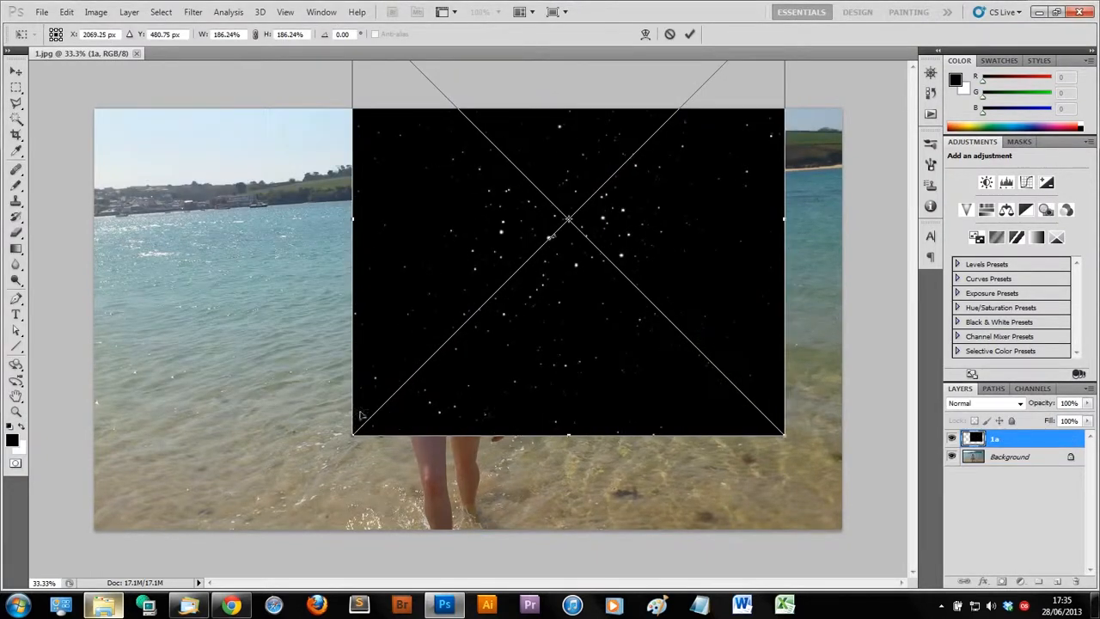
left_click_drag(354, 429, 177, 587)
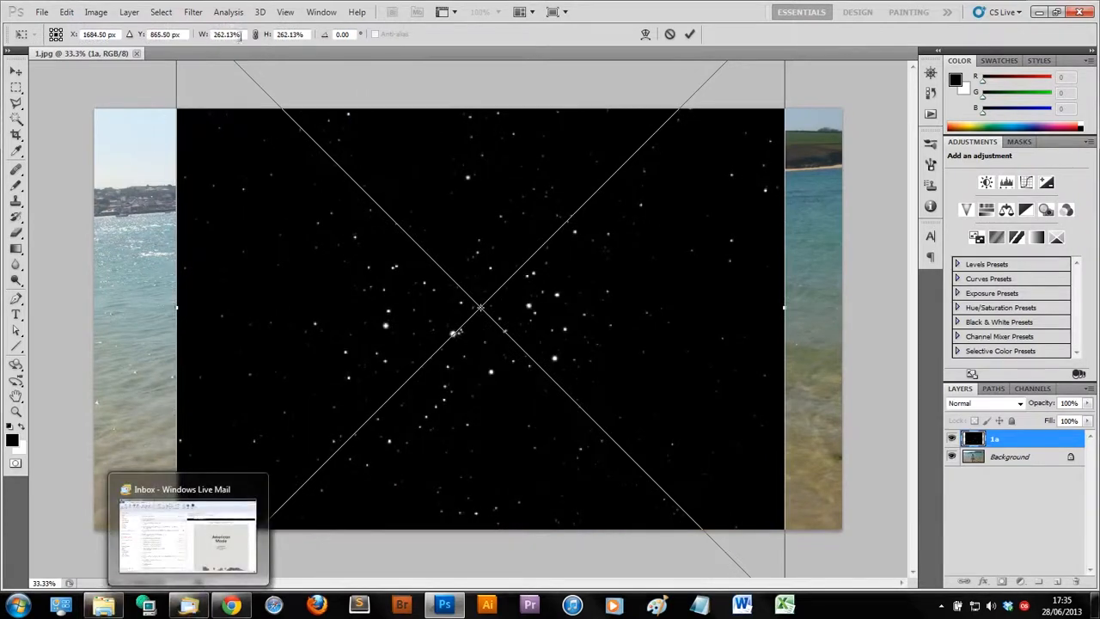
Scale the placed star image to 400% with linked proportions and shift it toward the photo's upper-left corner.
left_click(256, 35)
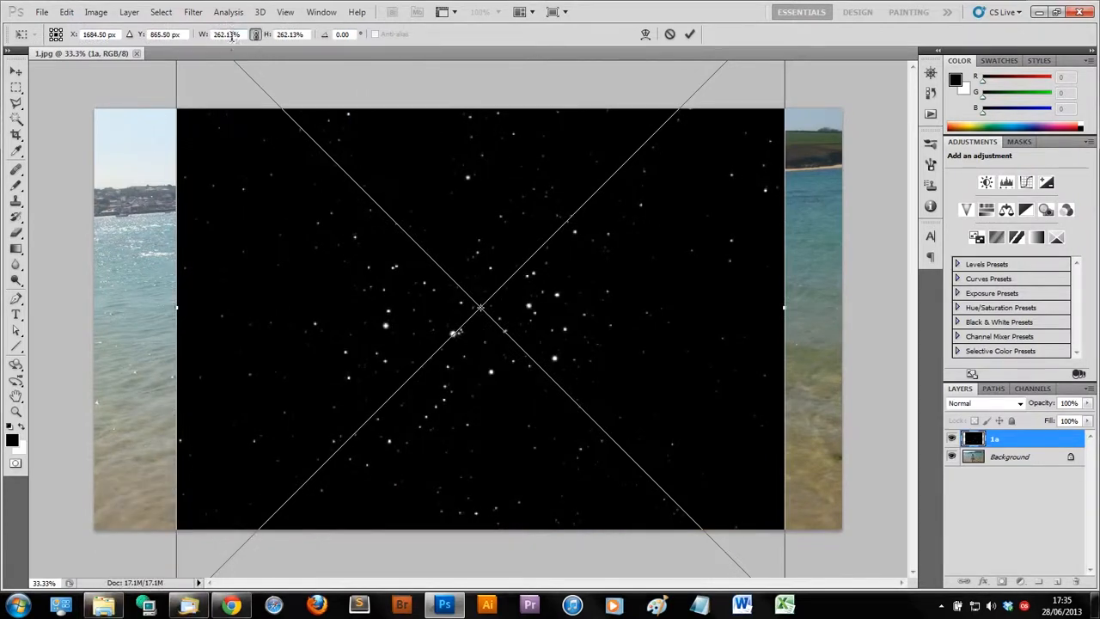
double_click(232, 34)
type("400")
key("Return")
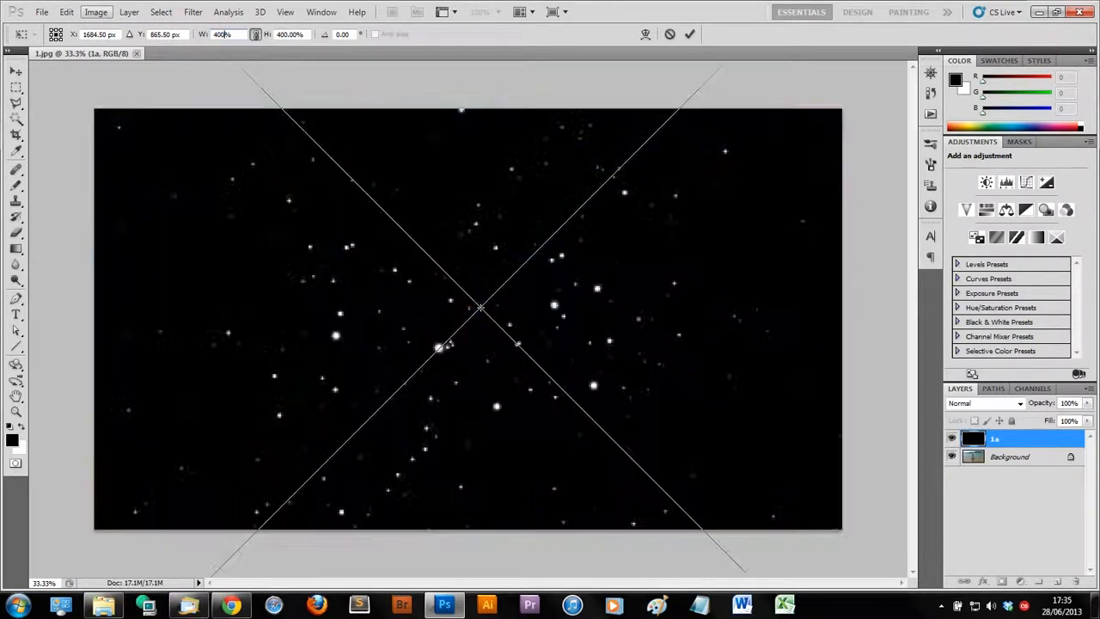
left_click_drag(480, 249, 364, 123)
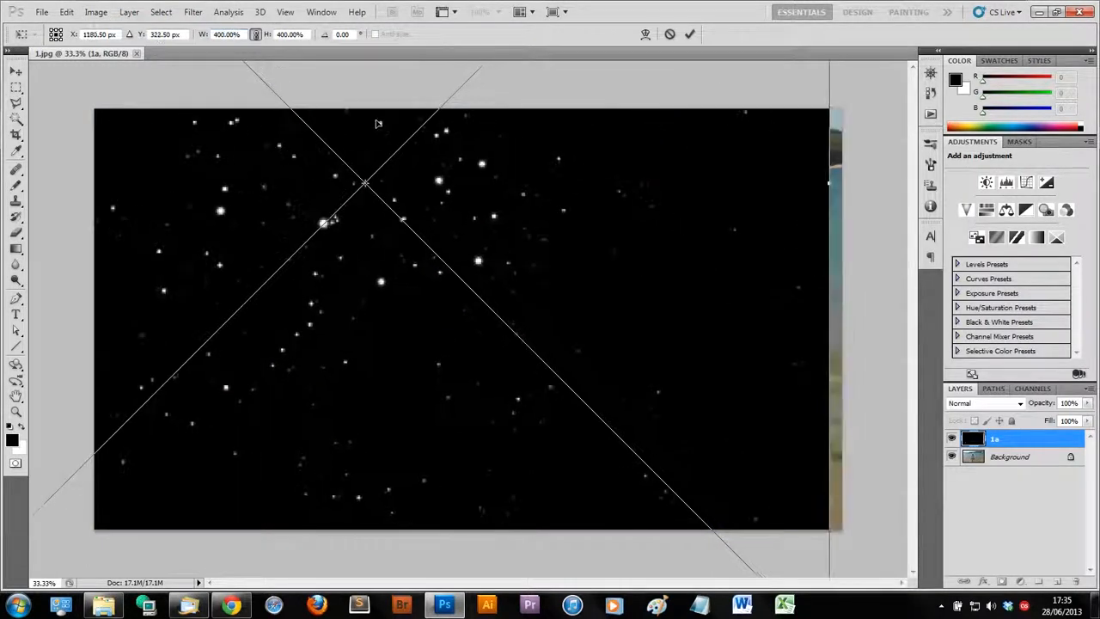
key("Return")
key("e")
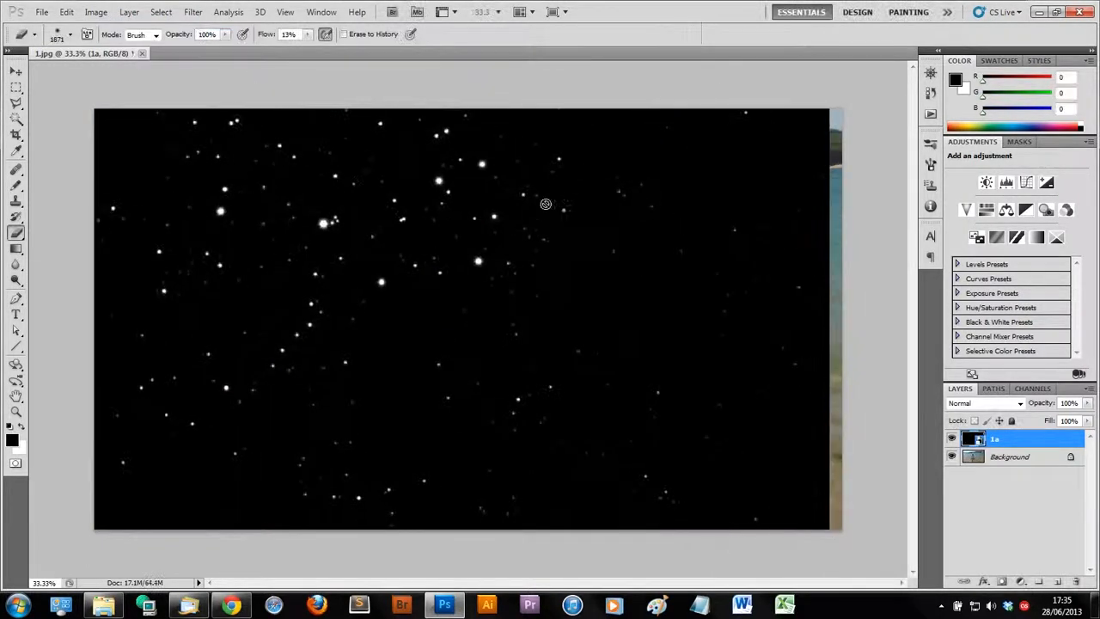
Set layer 1a's blend mode to Screen and compare the photo with and without the stars.
left_click(975, 404)
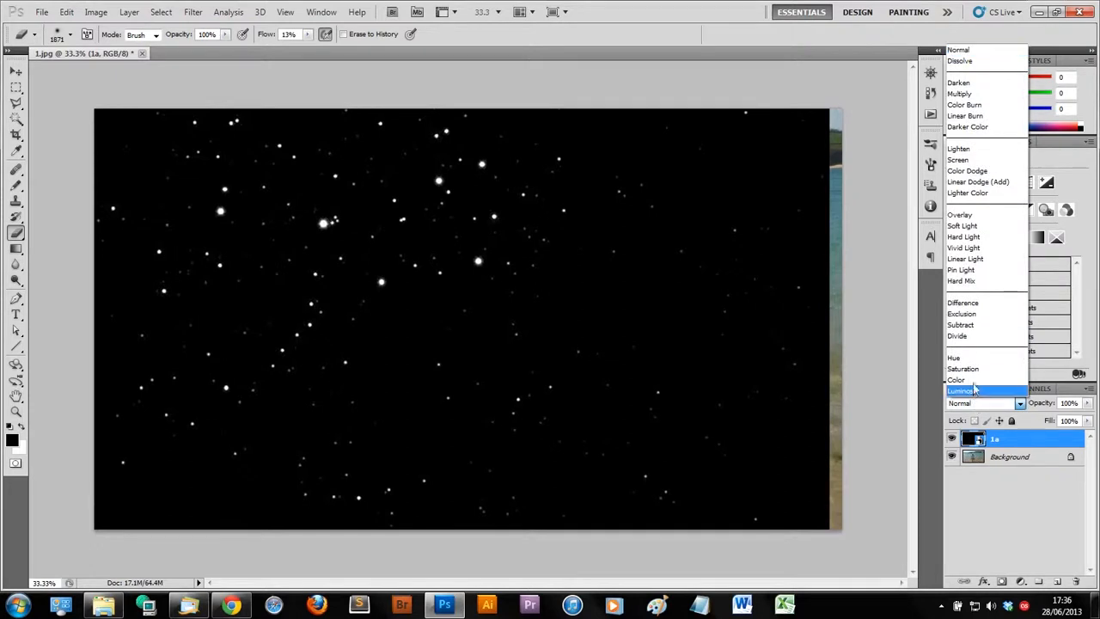
left_click(1002, 162)
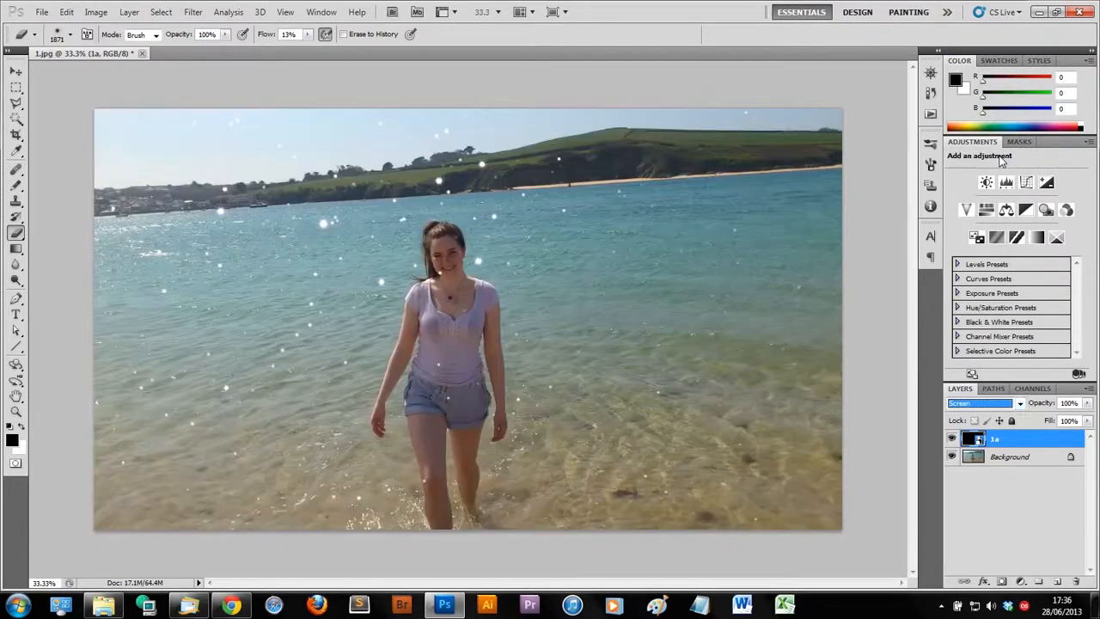
left_click(953, 439)
left_click(953, 439)
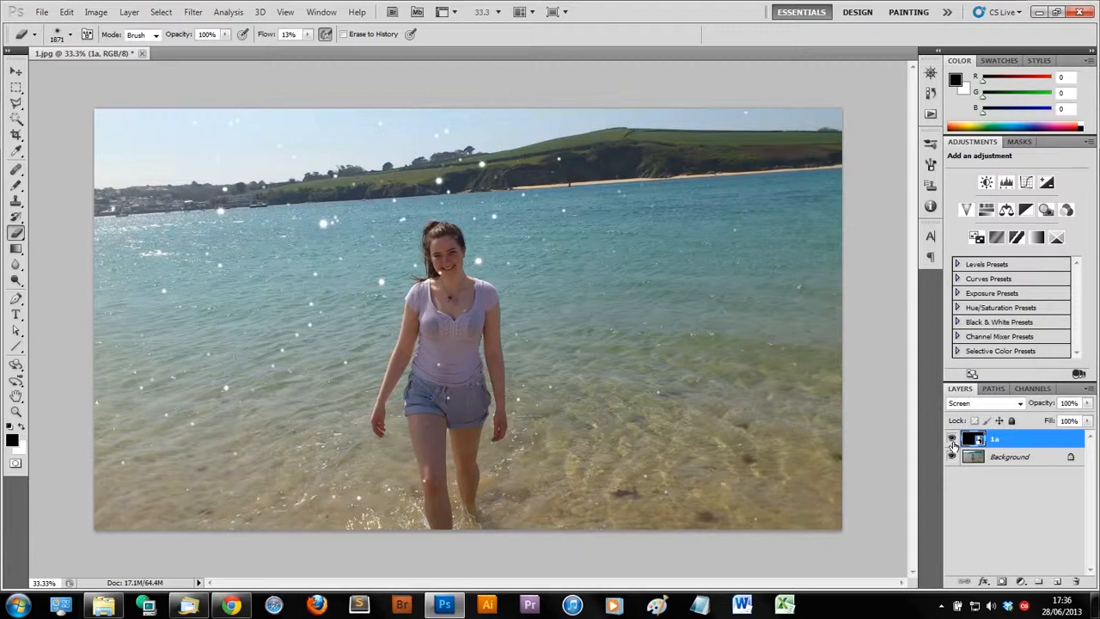
Scale layer 1a to 300% in width and height and move it down and to the left.
left_click(15, 71)
key("ctrl+t")
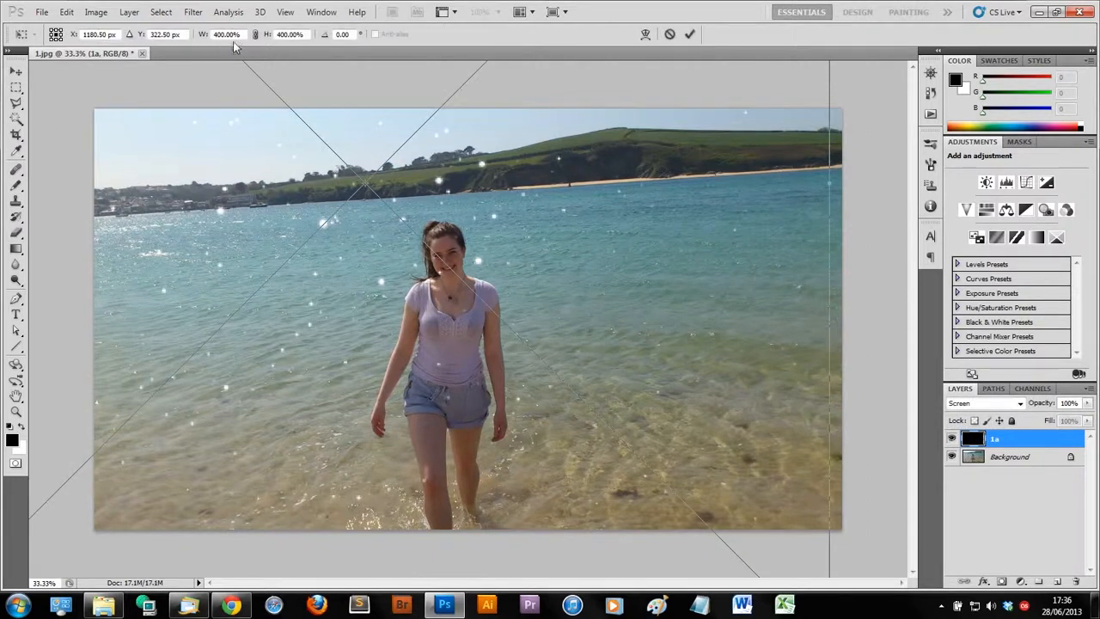
type("3")
type("3")
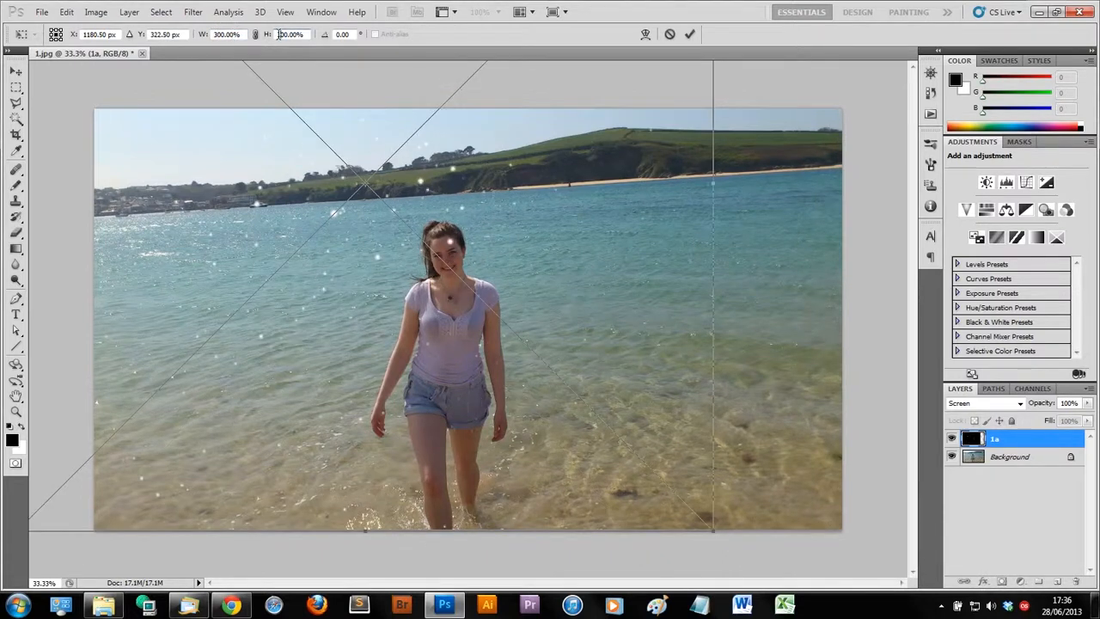
left_click(692, 34)
left_click_drag(350, 234, 267, 271)
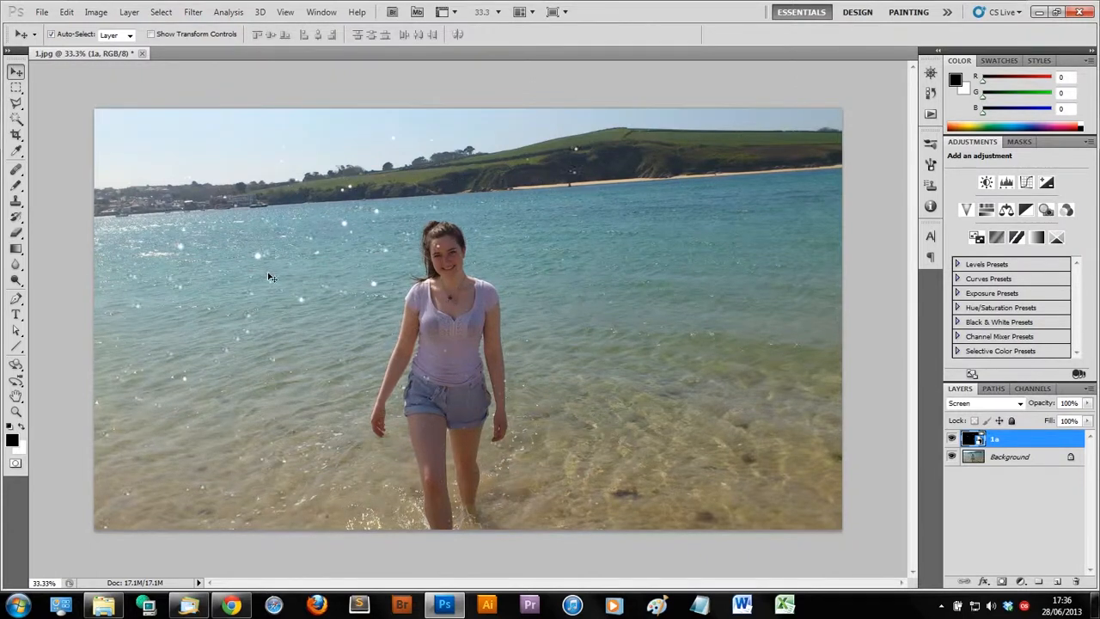
Duplicate layer 1a and reposition the copy up and to the right, rotated clockwise, to spread the stars across the photo.
right_click(1062, 445)
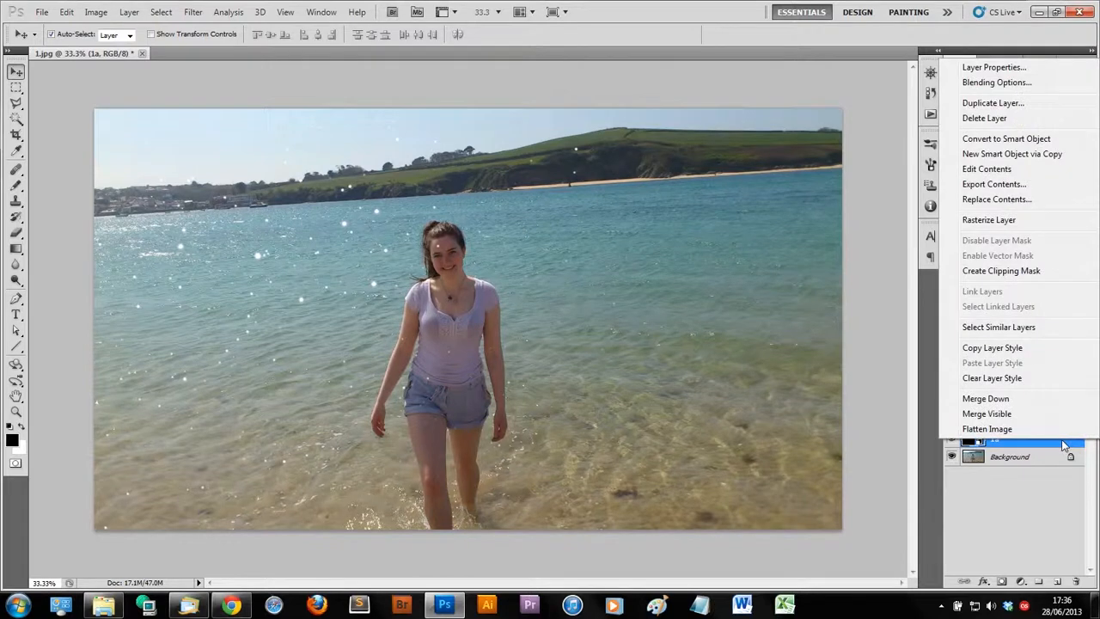
left_click(1000, 100)
key("Return")
key("ctrl+t")
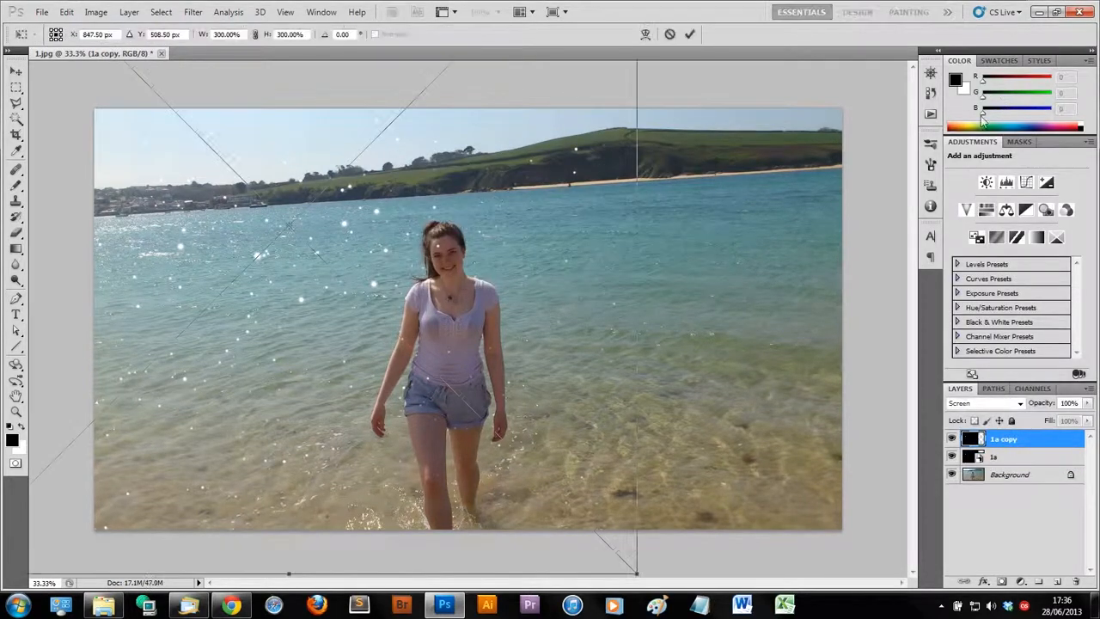
left_click_drag(786, 154, 494, 156)
left_click(689, 34)
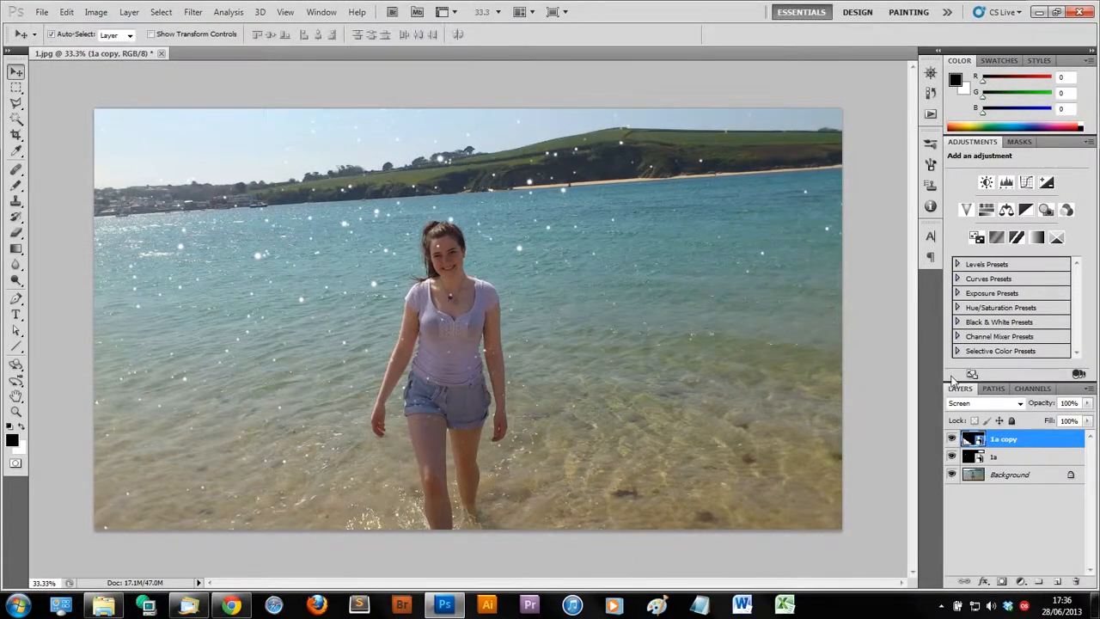
Duplicate layer 1a copy and rotate the new duplicate to about 7.67 degrees.
right_click(1004, 445)
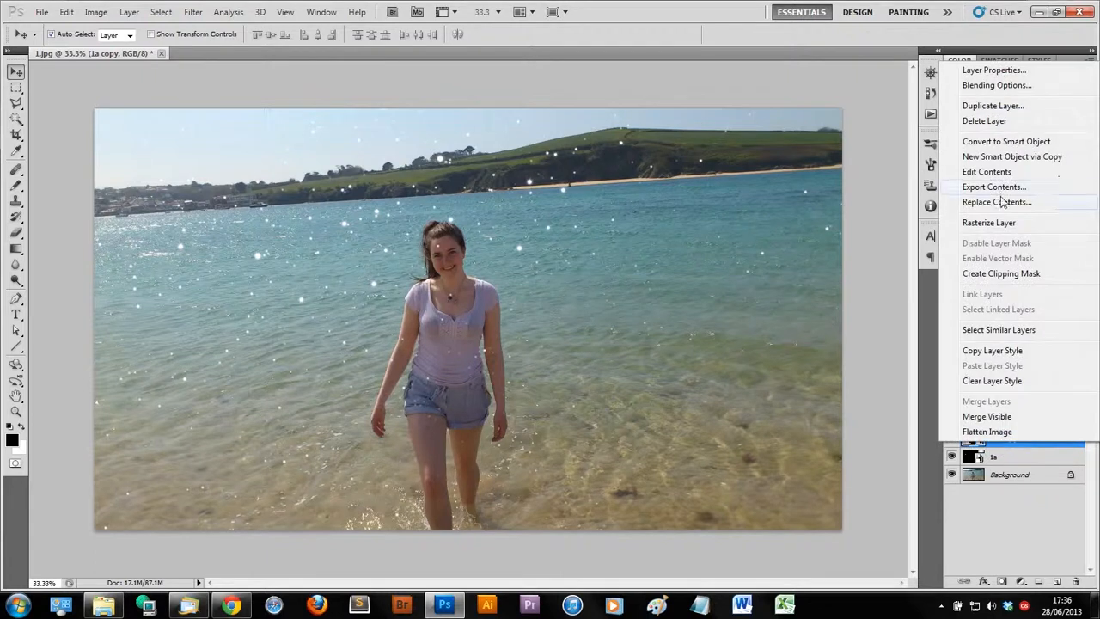
left_click(994, 106)
key("Return")
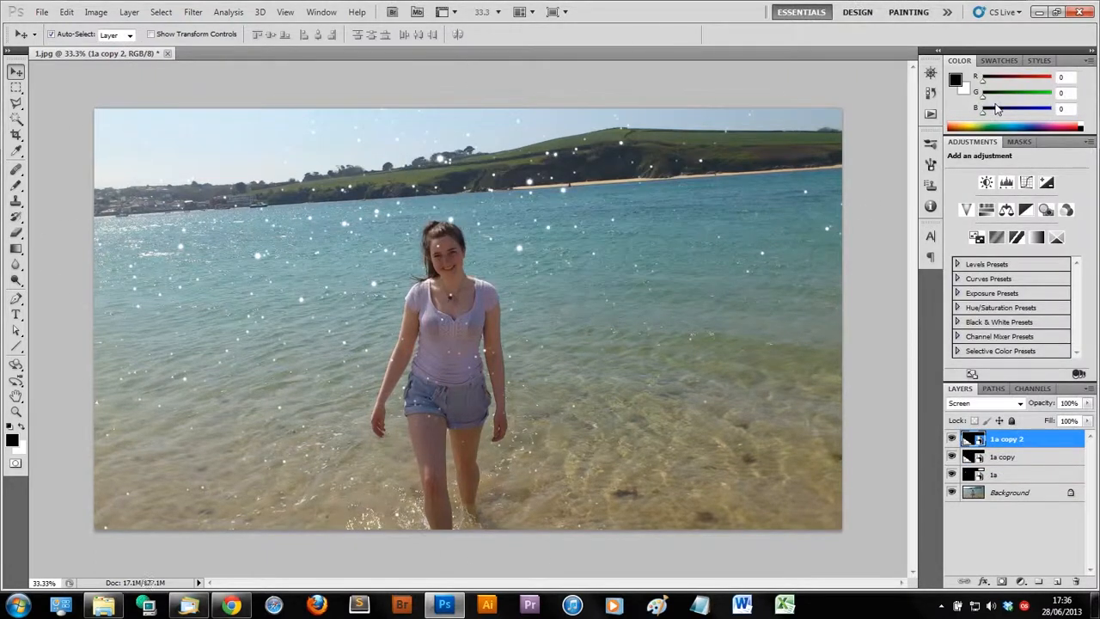
key("ctrl+t")
left_click_drag(74, 408, 250, 521)
Scale layer 1a copy 2 to 400% with linked proportions and move it left across the photo.
left_click(255, 35)
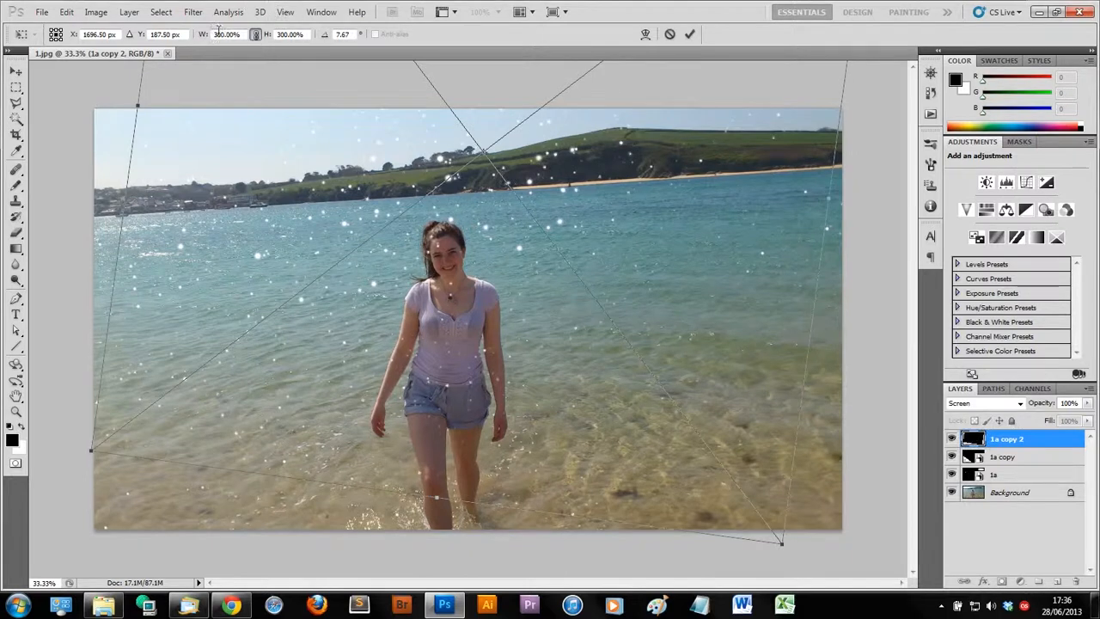
type("400")
key("Return")
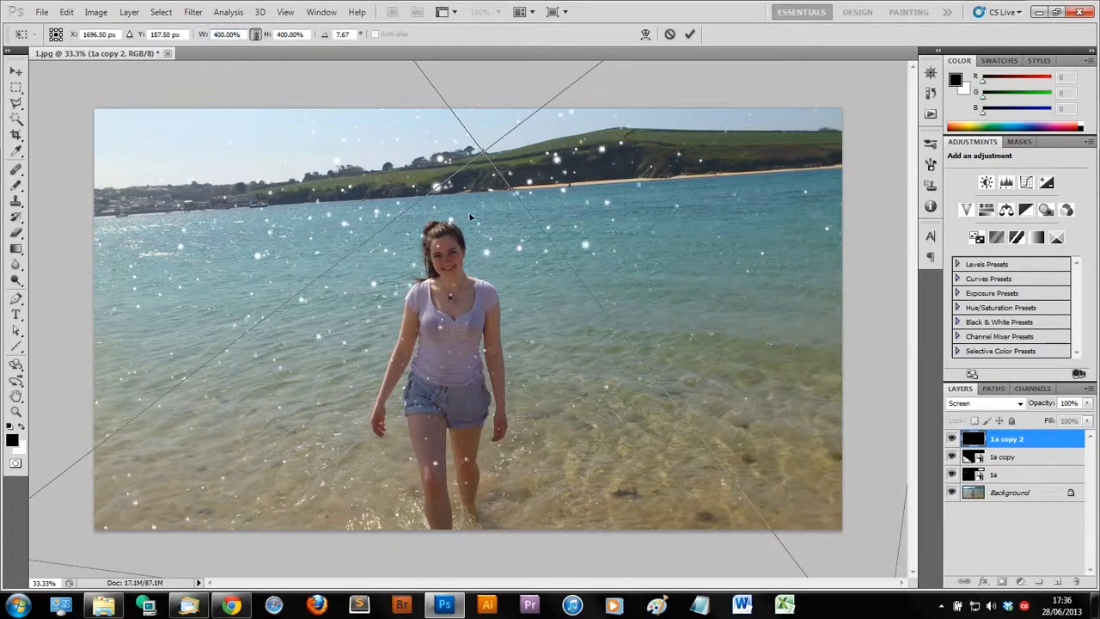
left_click_drag(307, 213, 304, 232)
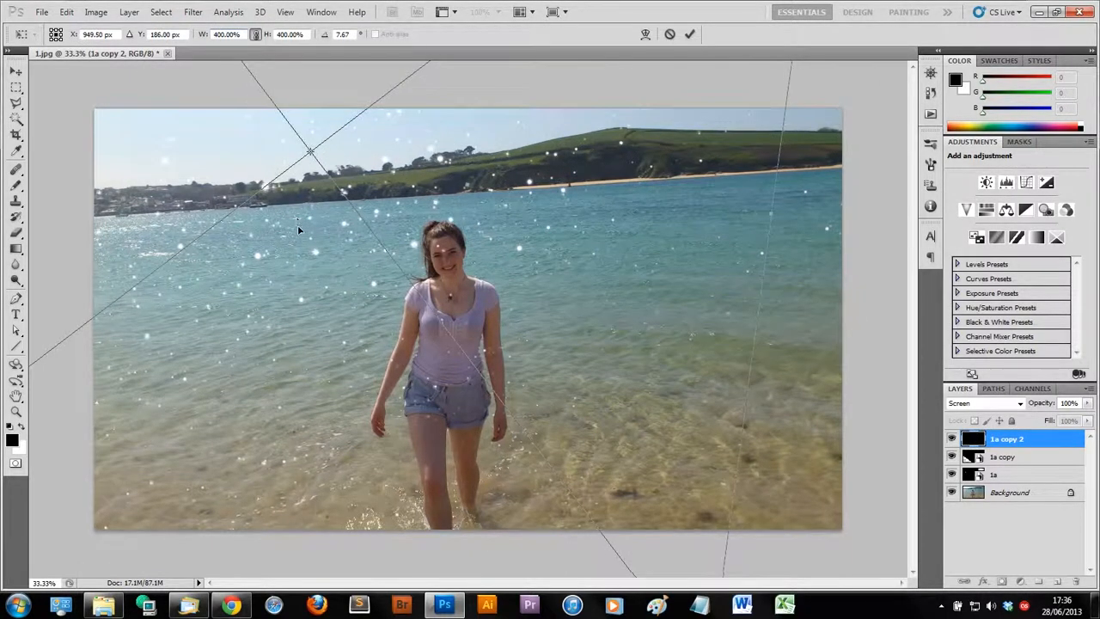
left_click(689, 34)
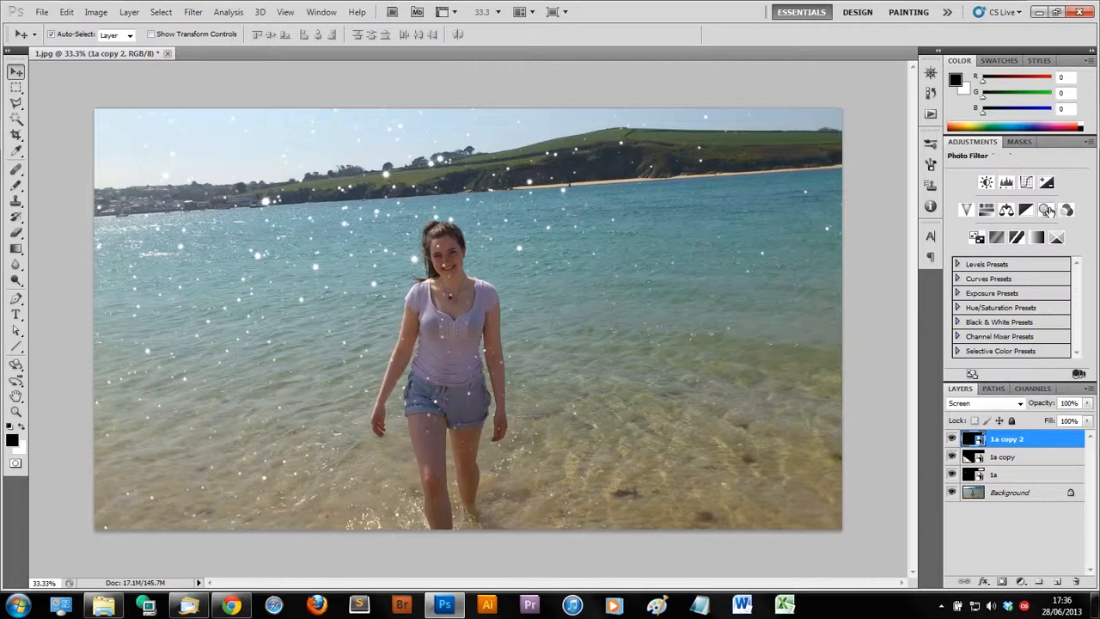
Add a Hue/Saturation adjustment with Colorize, clipped to layer 1a copy 2, using Hue 354 and Saturation 87.
left_click(987, 211)
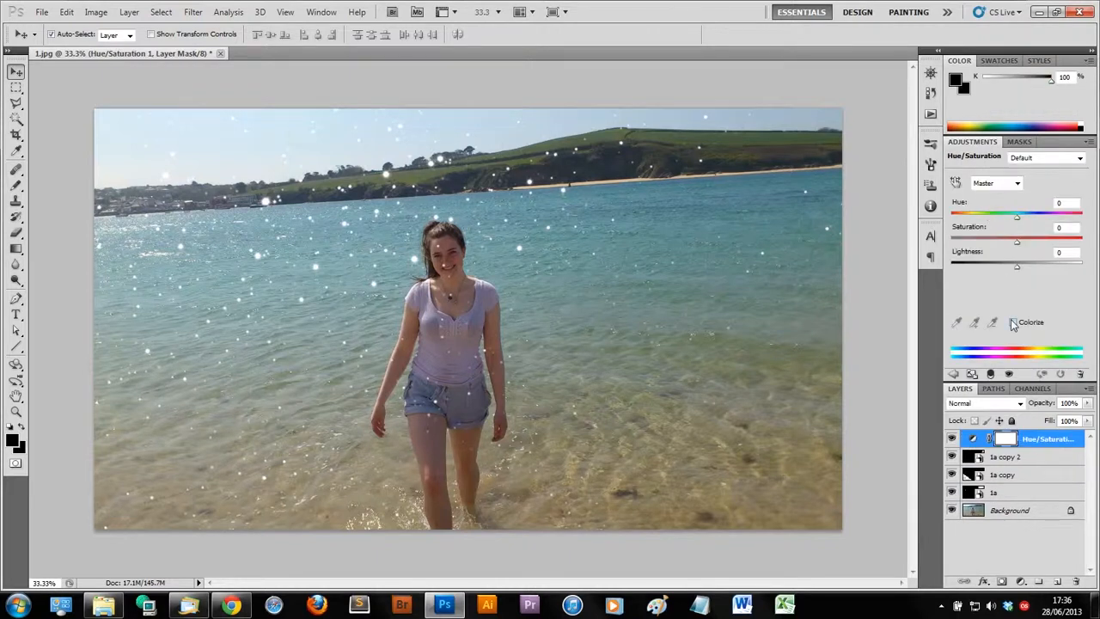
left_click(1013, 323)
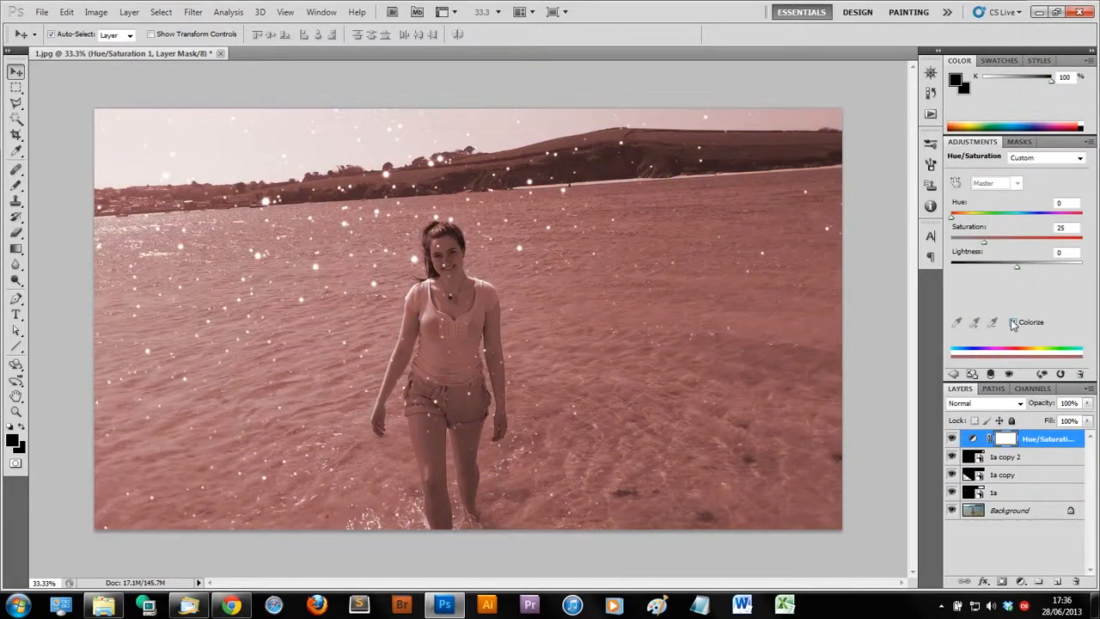
right_click(1048, 441)
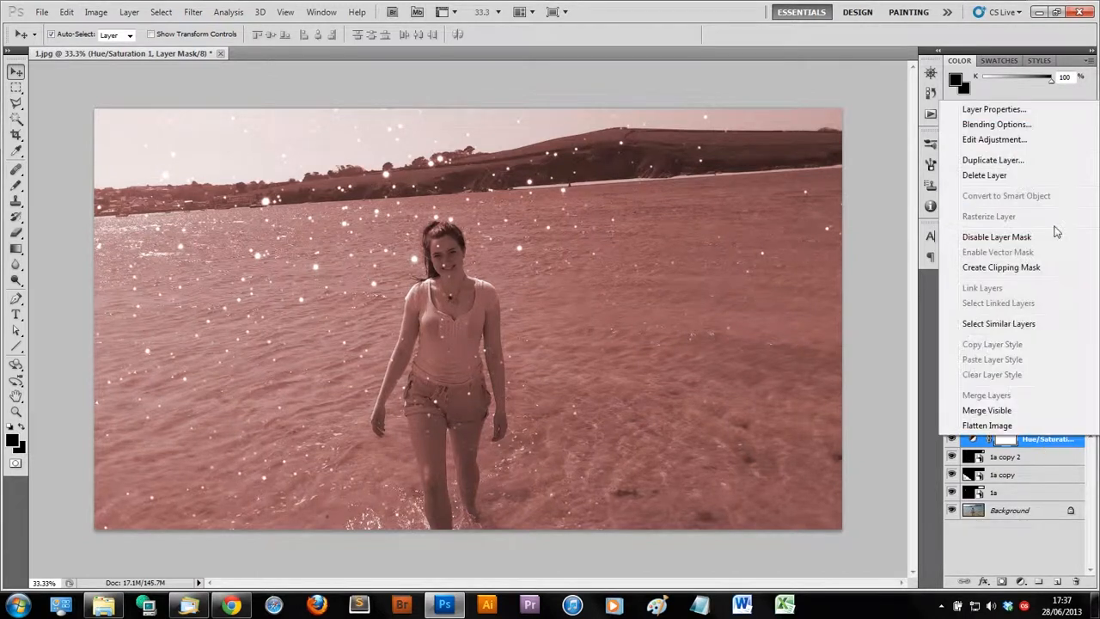
left_click(1017, 270)
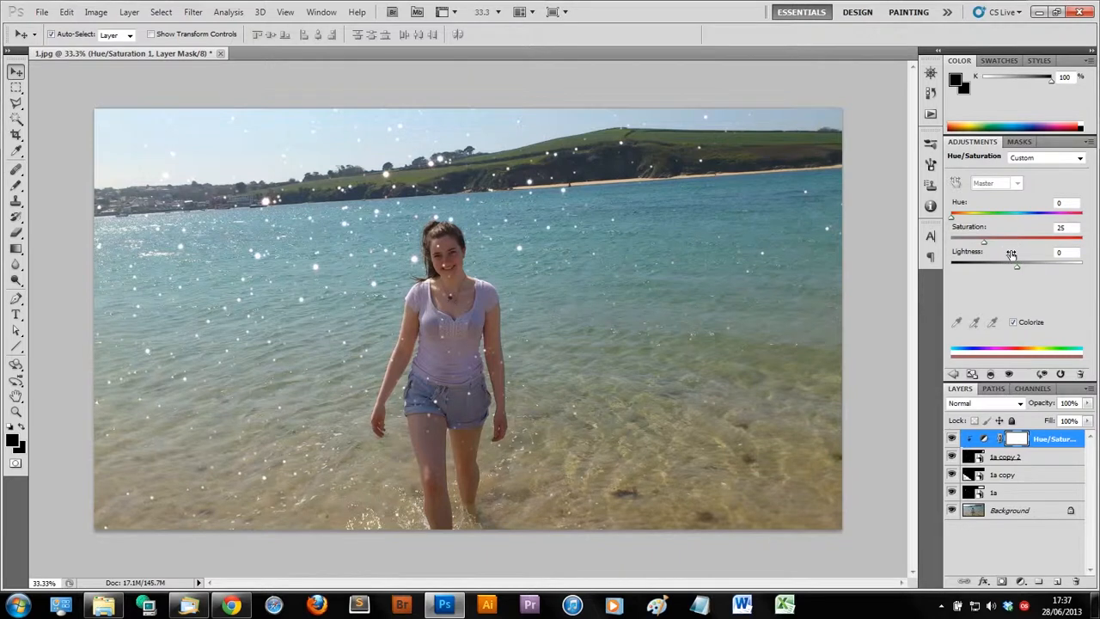
left_click_drag(1028, 242, 1036, 241)
left_click_drag(982, 216, 1066, 248)
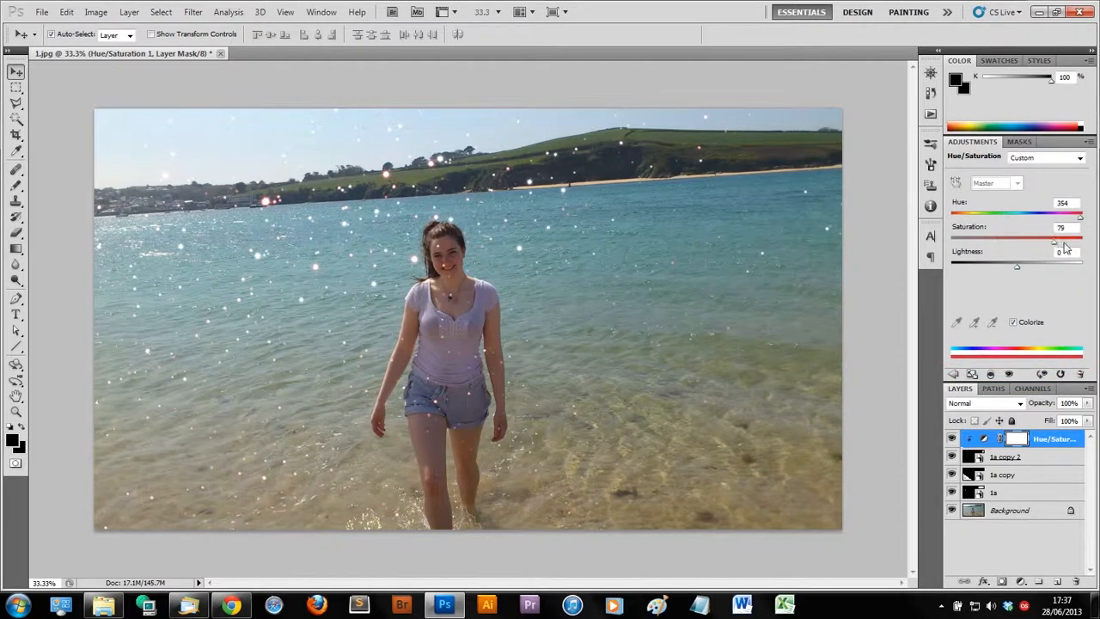
Duplicate the Hue/Saturation adjustment, clip the duplicate to layer 1a copy and set its Hue to 302.
right_click(1039, 440)
left_click(969, 158)
key("Return")
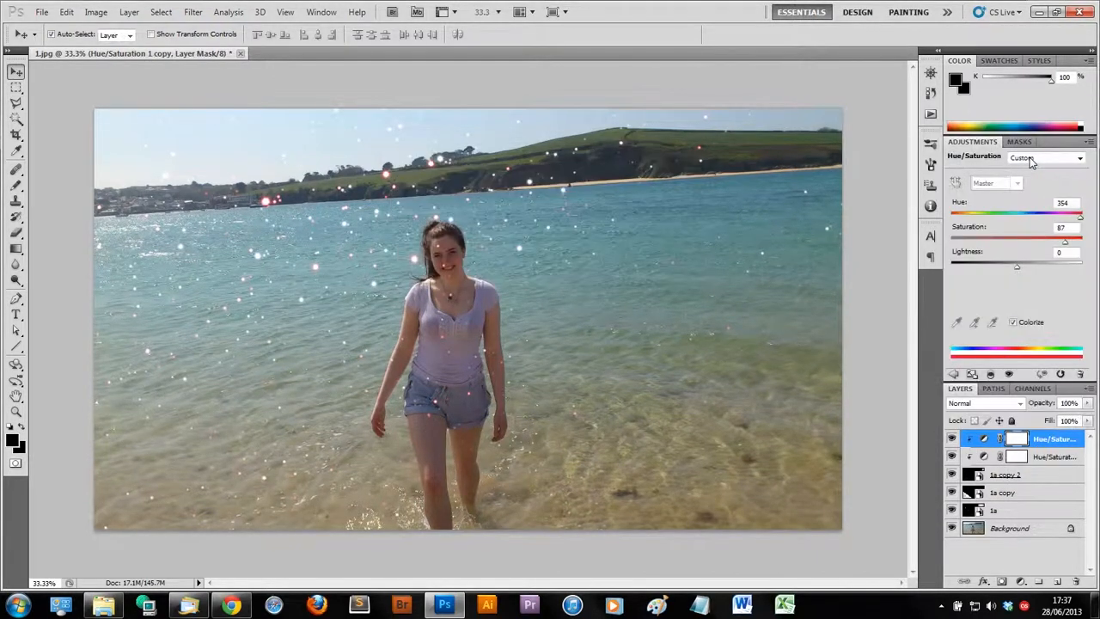
left_click_drag(1058, 440, 1050, 486)
right_click(1035, 486)
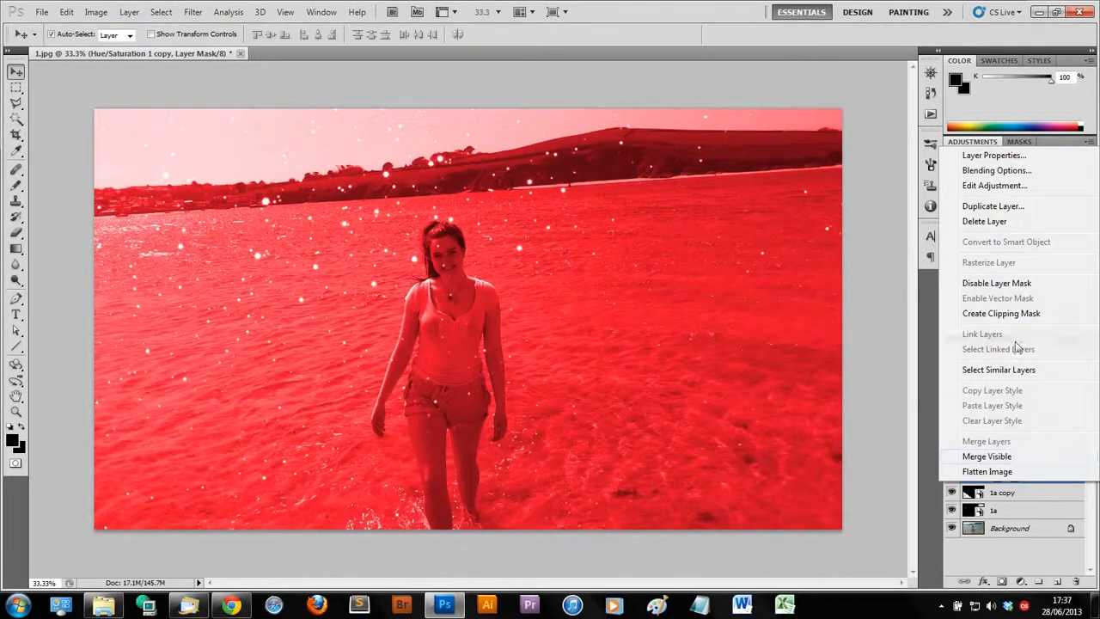
left_click(999, 314)
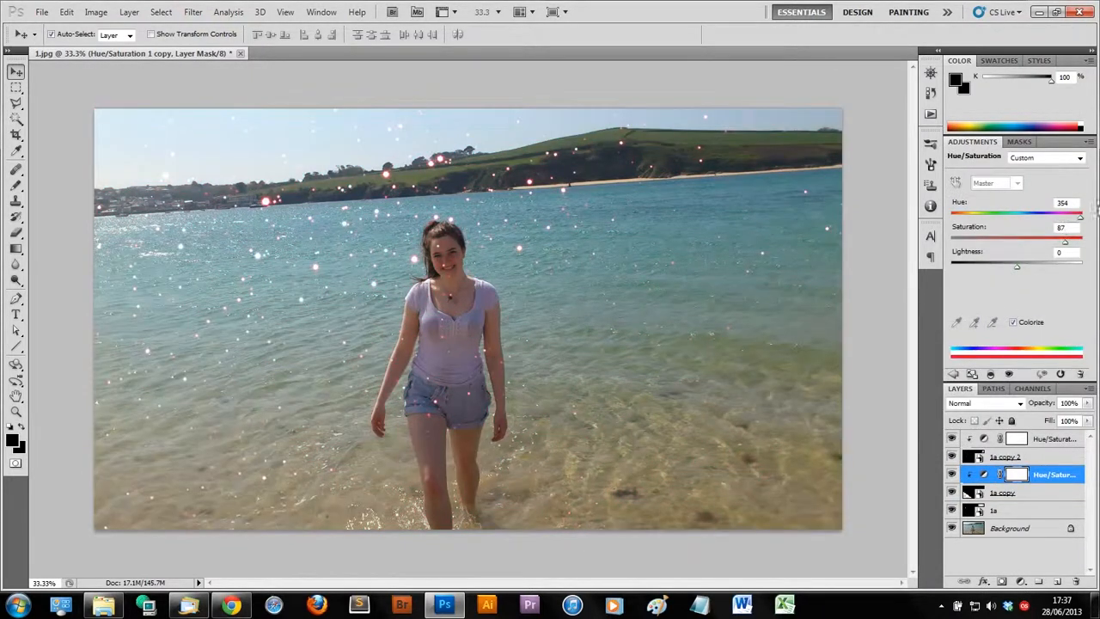
left_click_drag(1081, 220, 1063, 220)
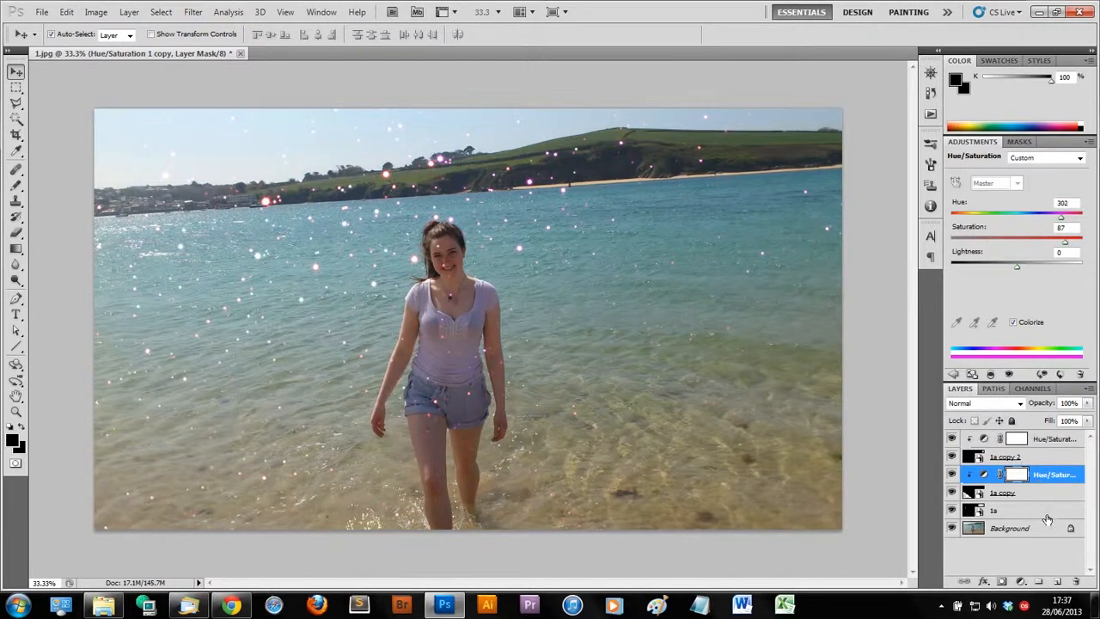
Duplicate the Hue/Saturation adjustment, clip the duplicate to layer 1a and shift its Hue to blue.
right_click(1059, 479)
left_click(1023, 201)
key("Return")
left_click_drag(1037, 483, 1040, 520)
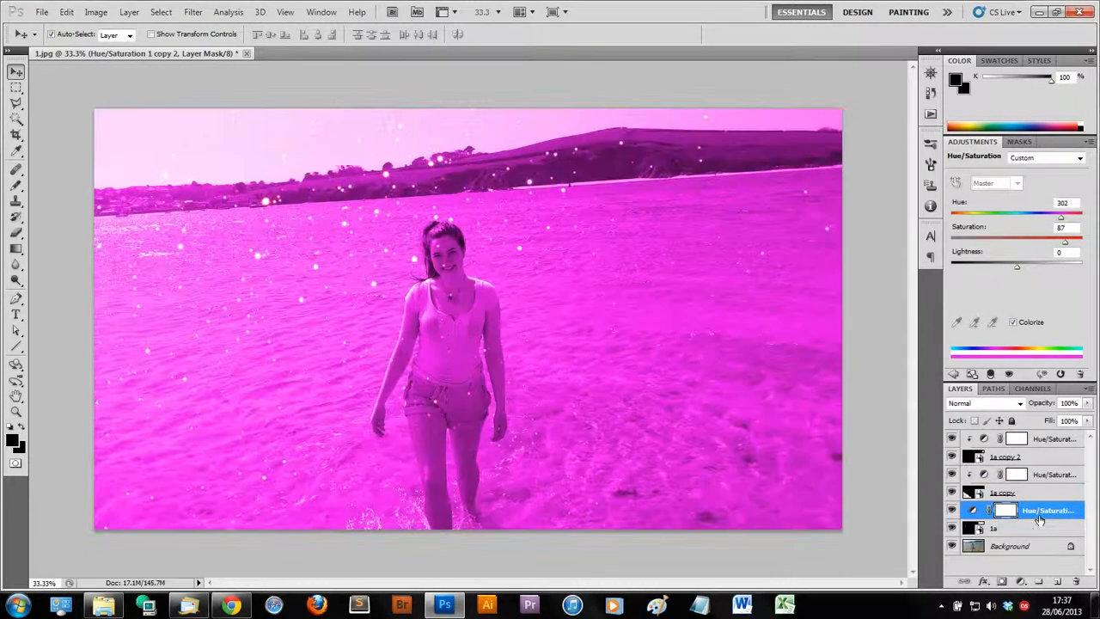
right_click(1042, 521)
left_click(997, 346)
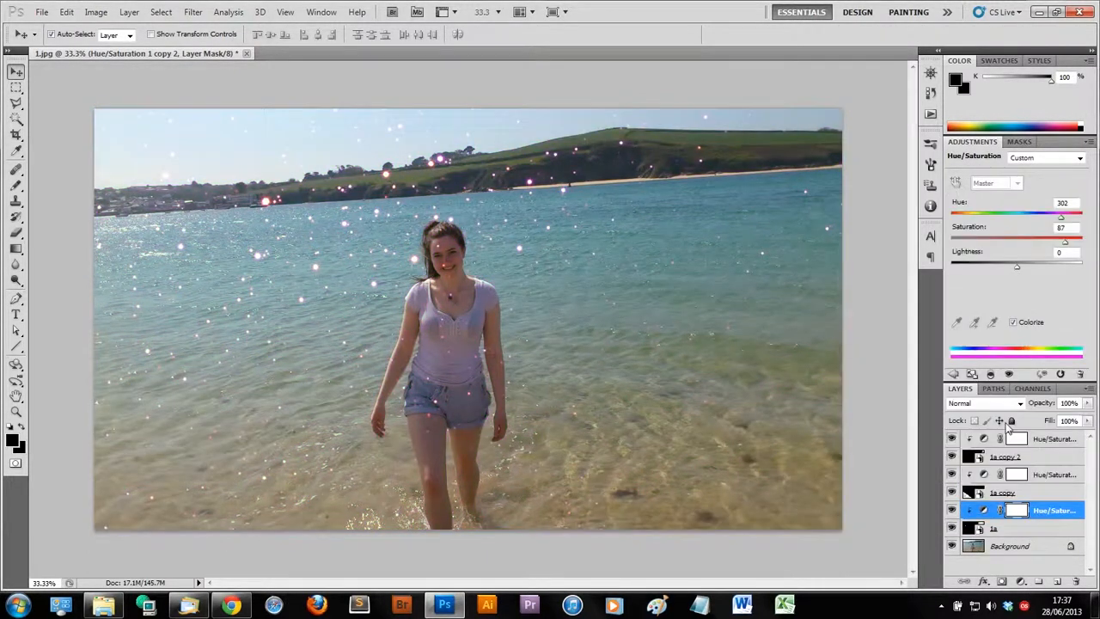
left_click_drag(1053, 219, 1028, 224)
Nudge layer 1a copy 2 left and lock it, and move layer 1a copy left and slightly up across the photo.
left_click_drag(368, 167, 344, 165)
left_click(1027, 493)
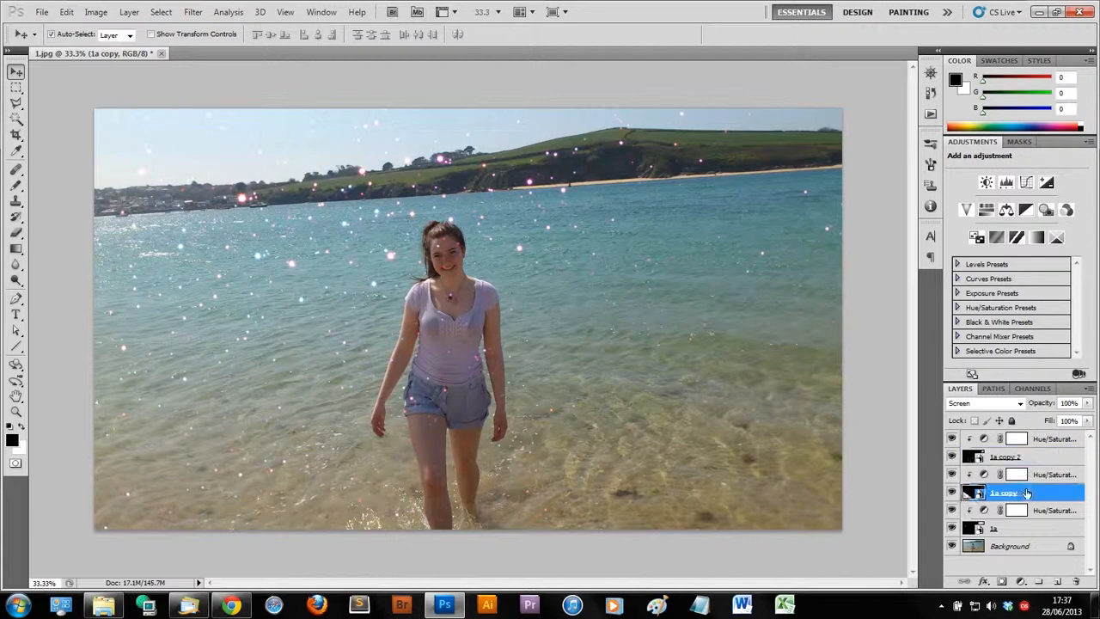
left_click(1029, 460)
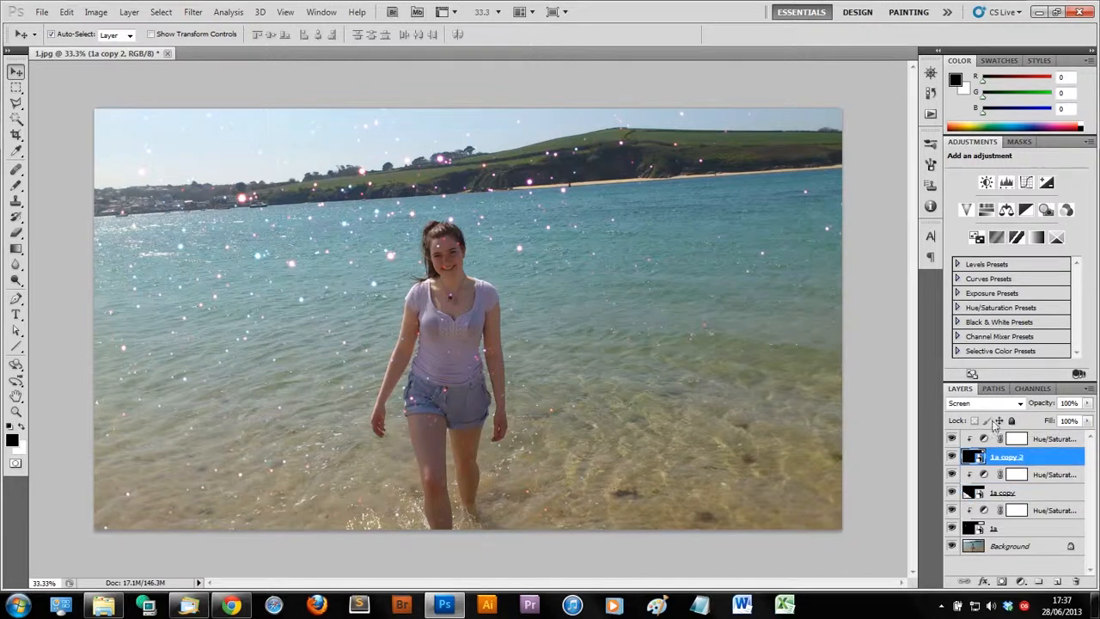
left_click(1006, 493)
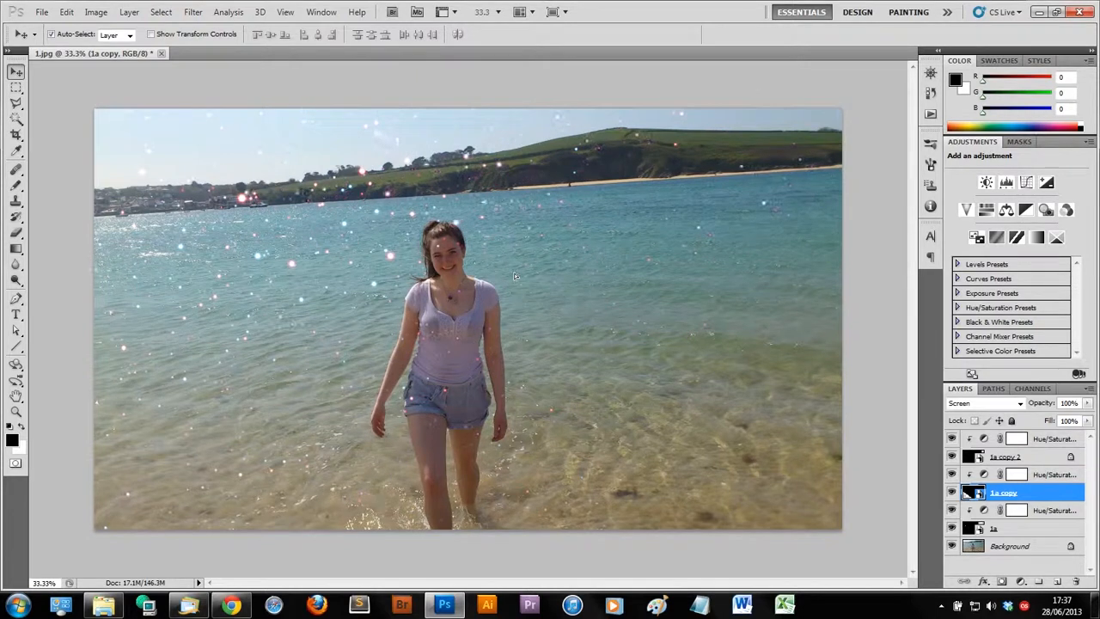
Hide layers 1a copy 2 and 1a copy and show them again to compare the star overlays.
left_click(952, 457)
left_click(952, 493)
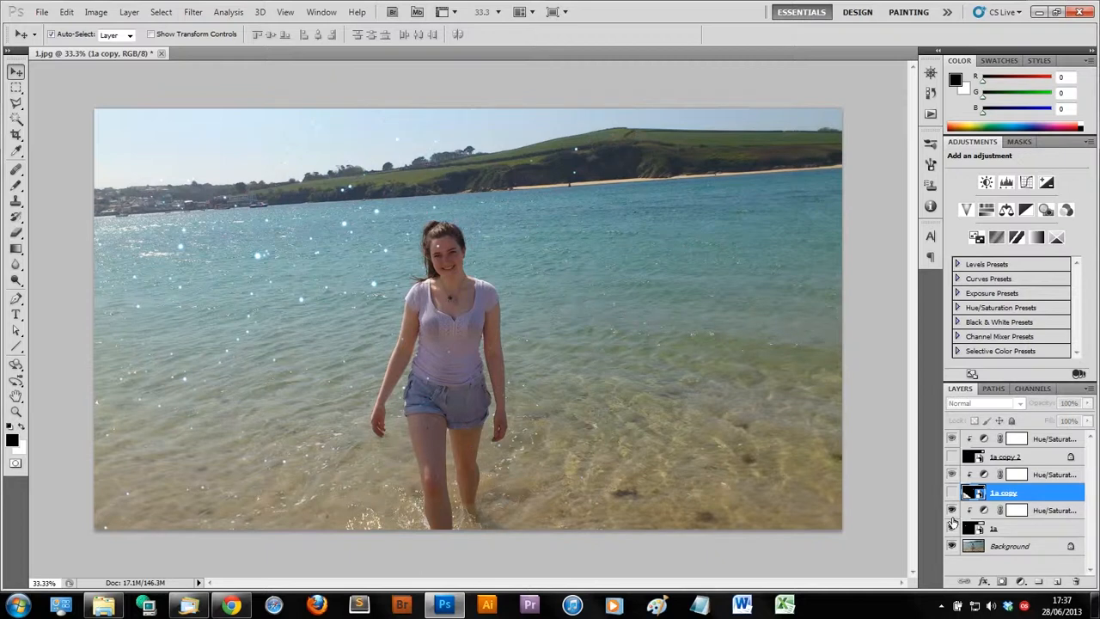
left_click(951, 492)
left_click(951, 458)
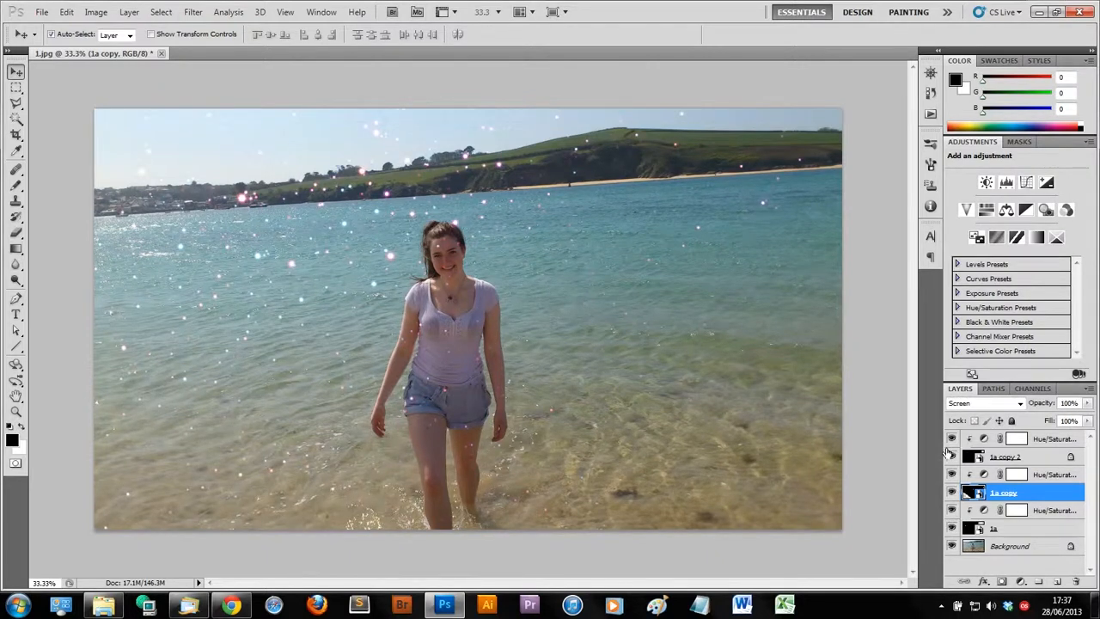
mouse_move(102, 601)
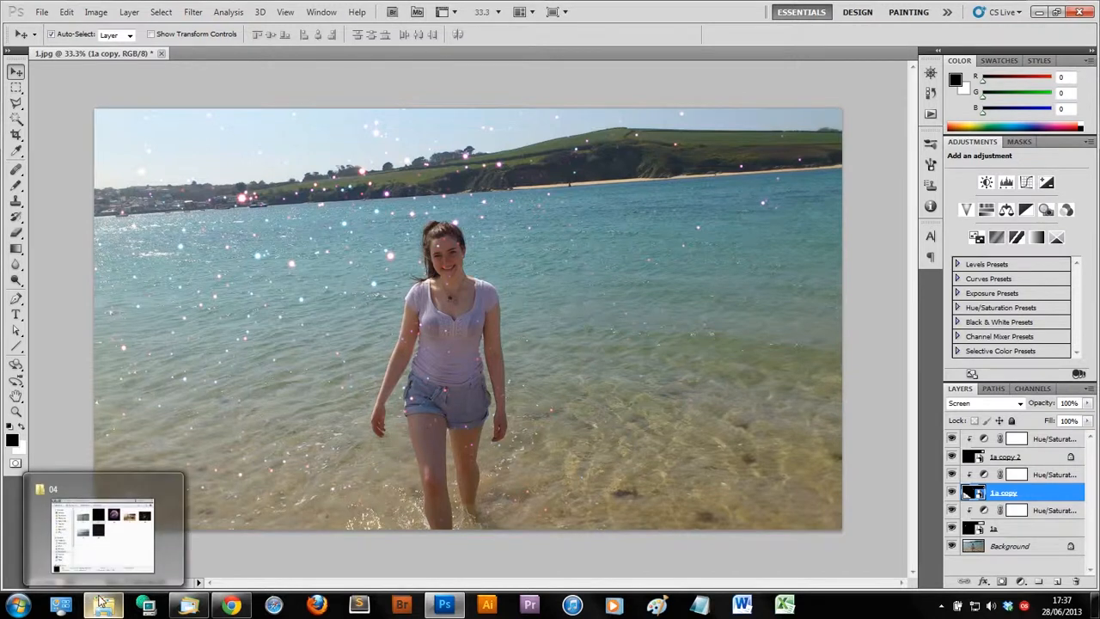
left_click(102, 602)
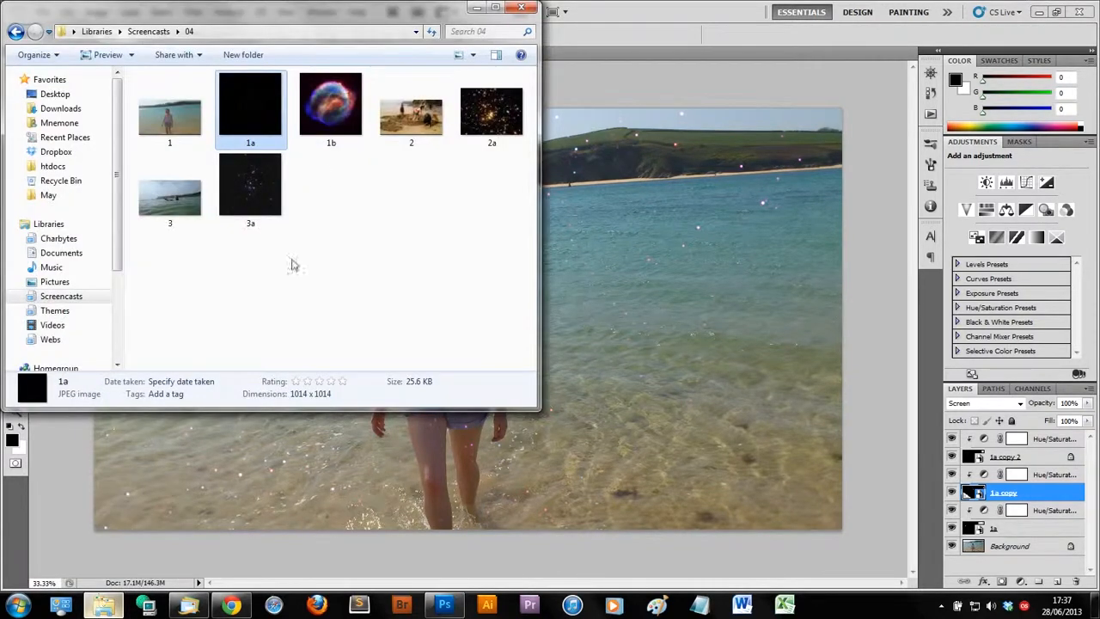
left_click_drag(330, 103, 653, 177)
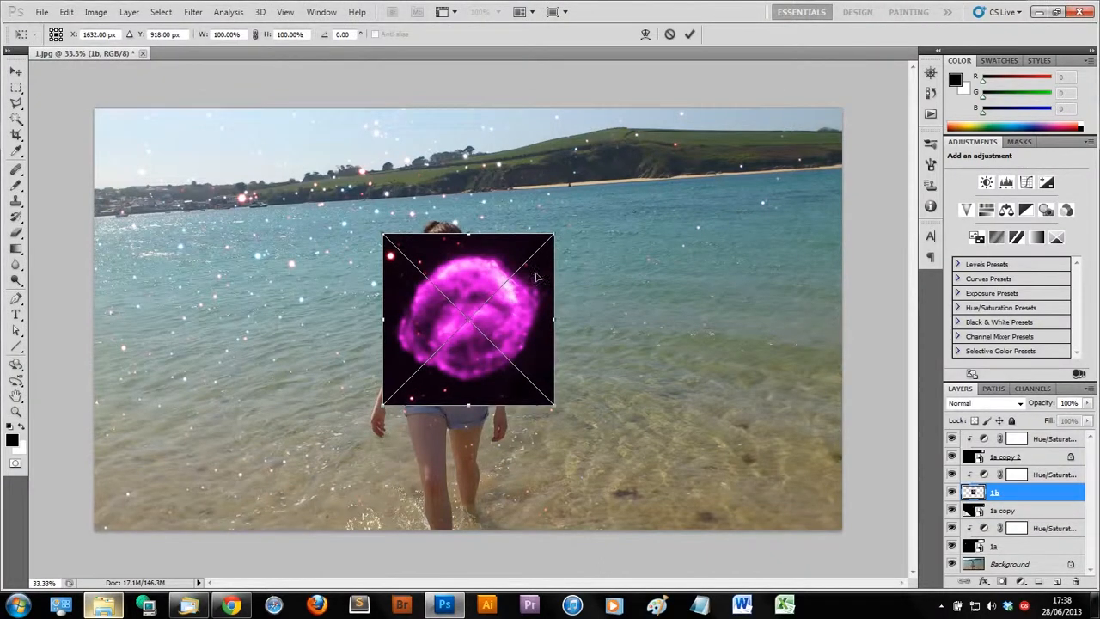
left_click(670, 35)
Place image 1b above the topmost Hue/Saturation adjustment, scaled to about 299.2% over the photo's right side.
left_click(1040, 439)
left_click(127, 602)
left_click_drag(314, 121, 761, 79)
left_click_drag(380, 407, 129, 550)
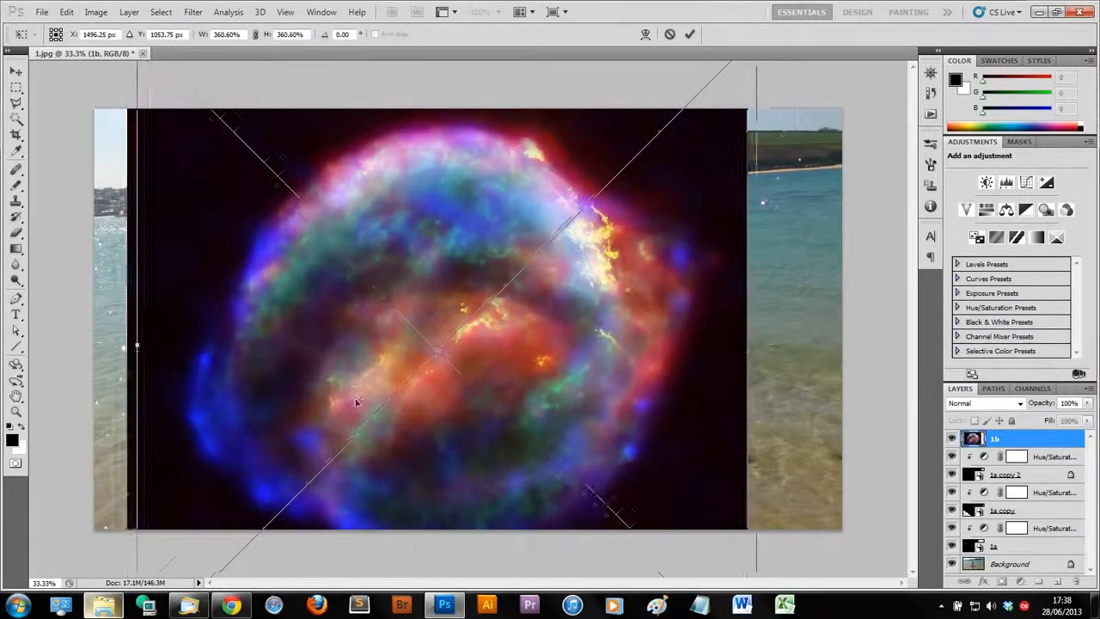
left_click_drag(279, 432, 456, 327)
left_click_drag(302, 557, 391, 470)
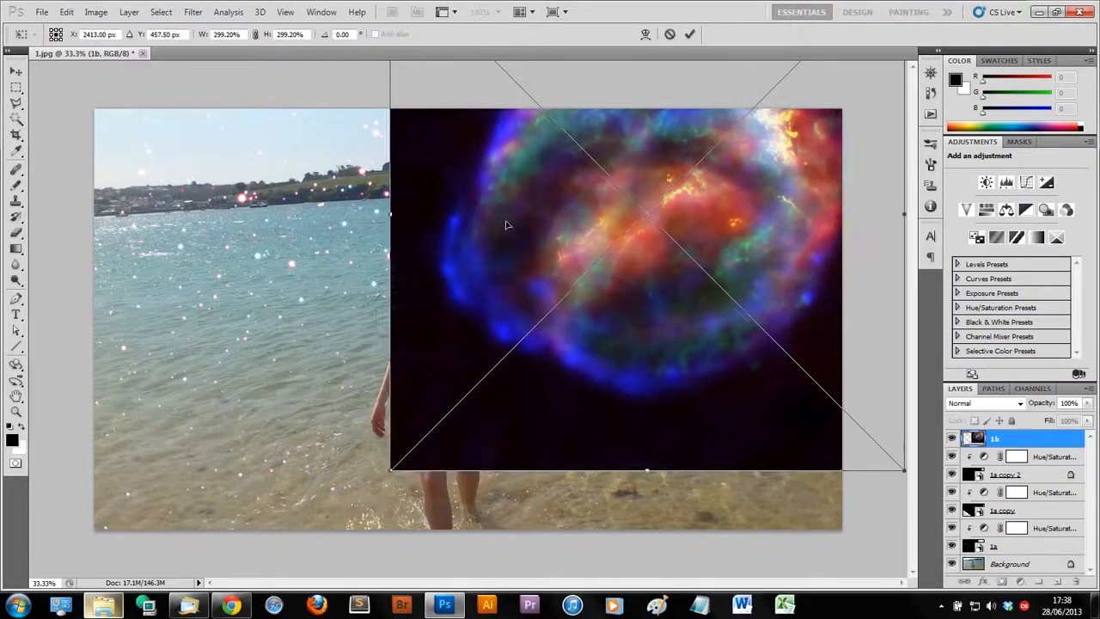
left_click_drag(501, 325, 502, 353)
left_click(690, 35)
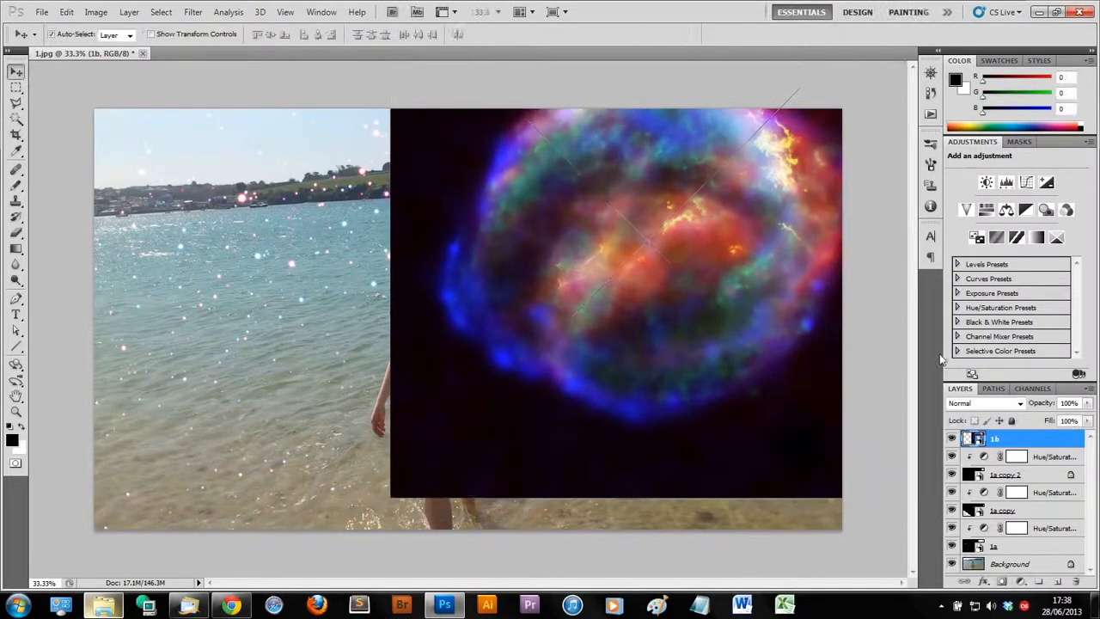
Set layer 1b's blend mode to Screen and enlarge it to about 369.4% so it reaches across the woman.
left_click(963, 404)
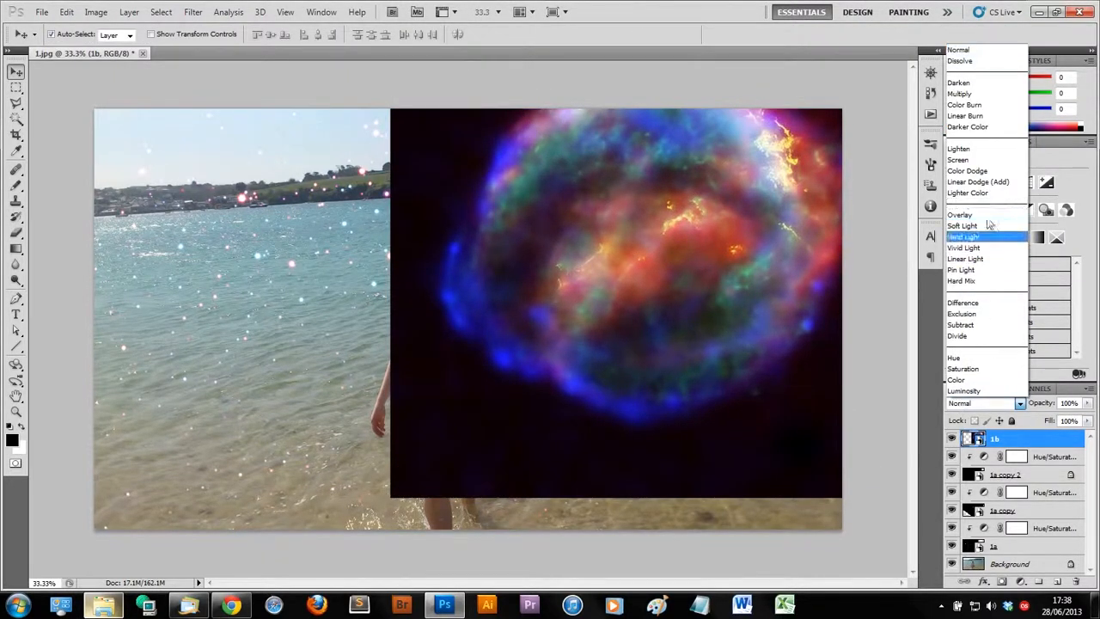
left_click(993, 162)
left_click_drag(685, 282, 667, 297)
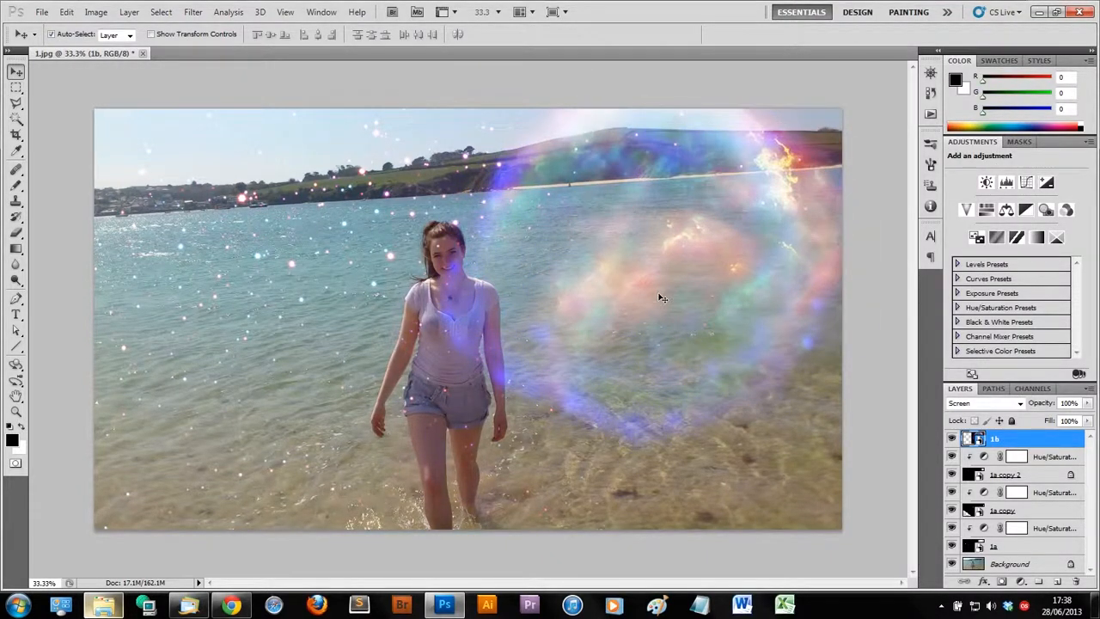
key("ctrl+t")
left_click_drag(390, 513, 296, 583)
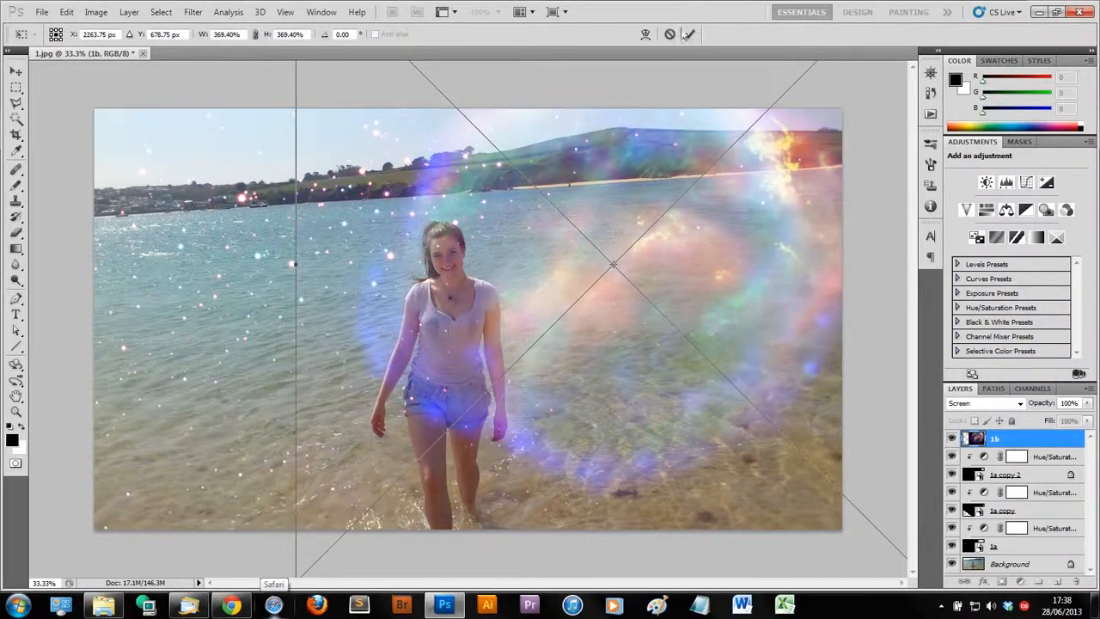
left_click(688, 34)
Rasterize layer 1b and erase its glow over the woman and along its lower-left edge with an 862 px Eraser.
right_click(1022, 440)
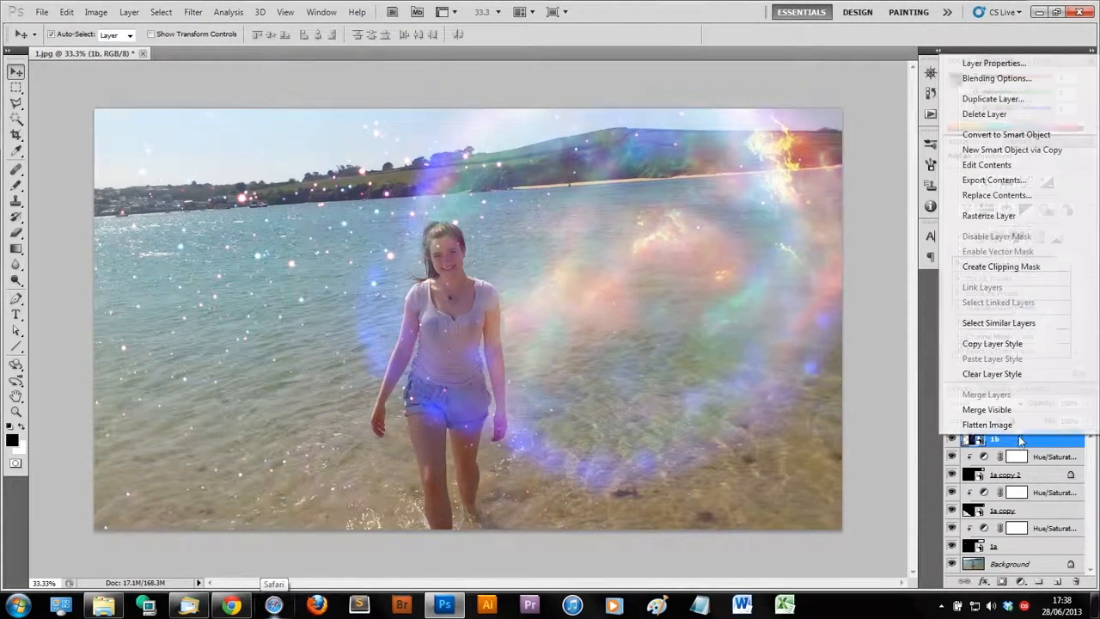
left_click(1007, 215)
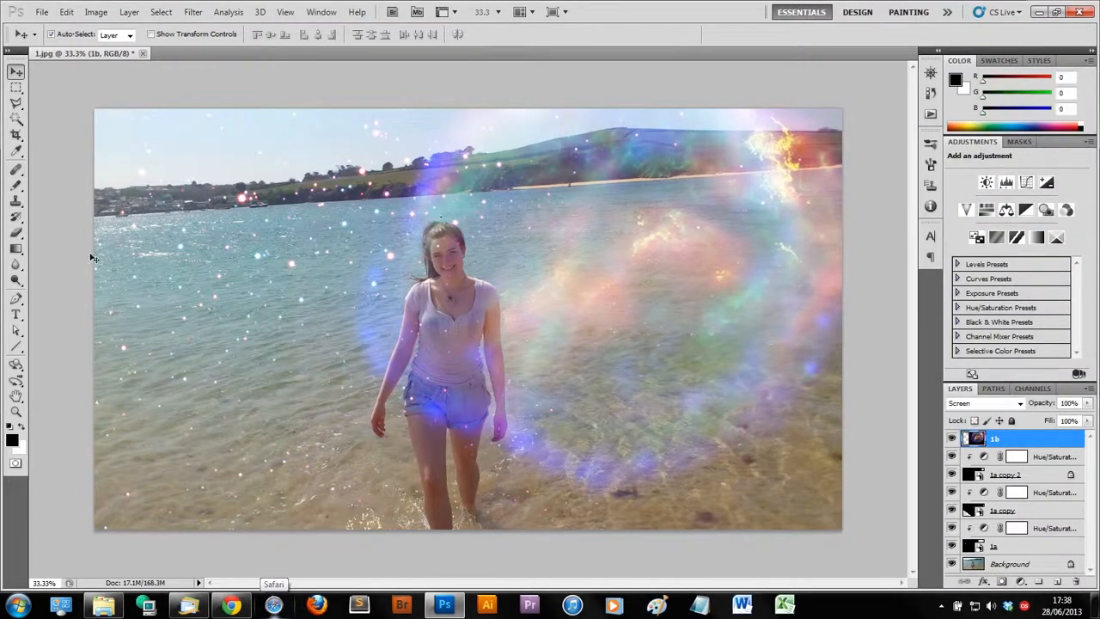
left_click(16, 232)
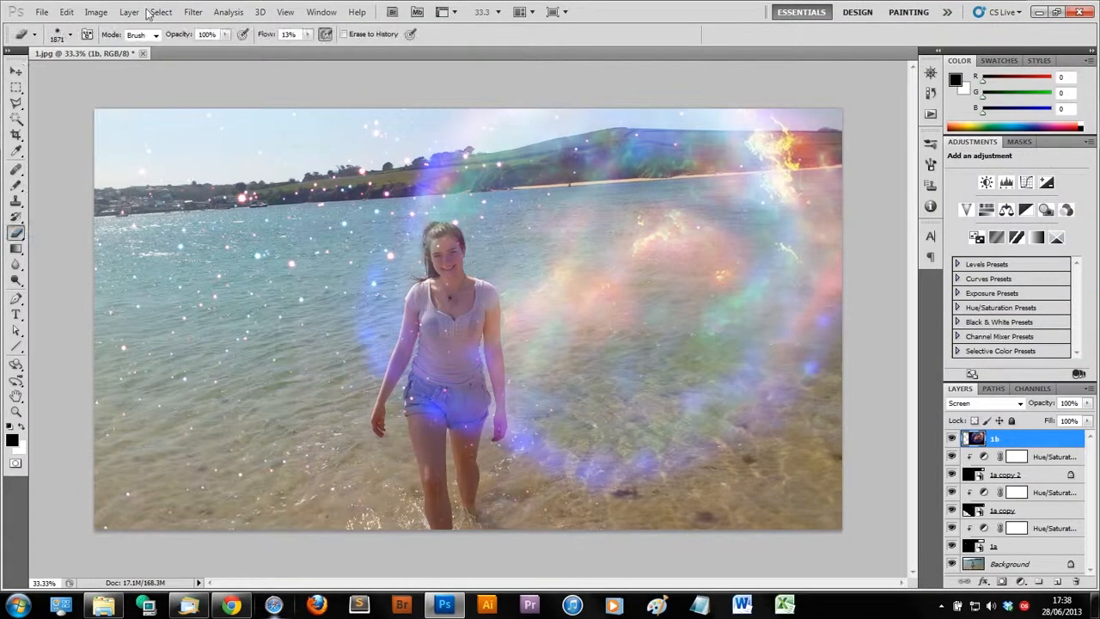
left_click(57, 38)
left_click_drag(155, 73, 147, 72)
mouse_move(453, 370)
left_mouse_down()
mouse_move(449, 414)
mouse_move(443, 250)
mouse_move(537, 448)
mouse_move(514, 448)
mouse_move(431, 392)
mouse_move(426, 366)
mouse_move(564, 474)
mouse_move(563, 498)
mouse_move(593, 481)
left_mouse_up()
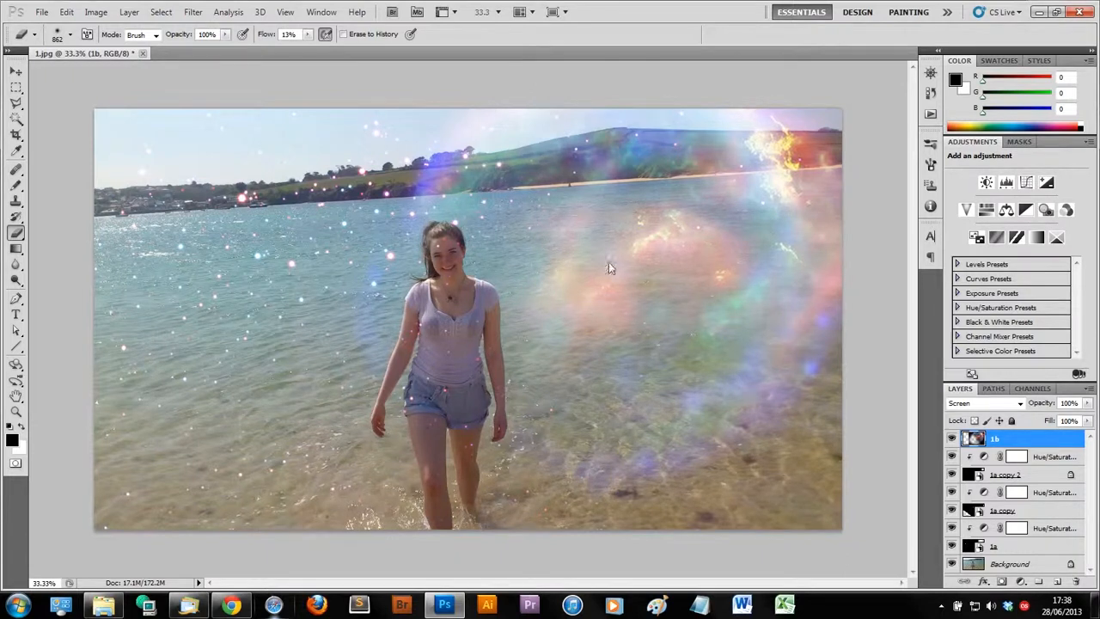
Open image 2 as a separate document and place the star image 2a in it.
left_click(103, 608)
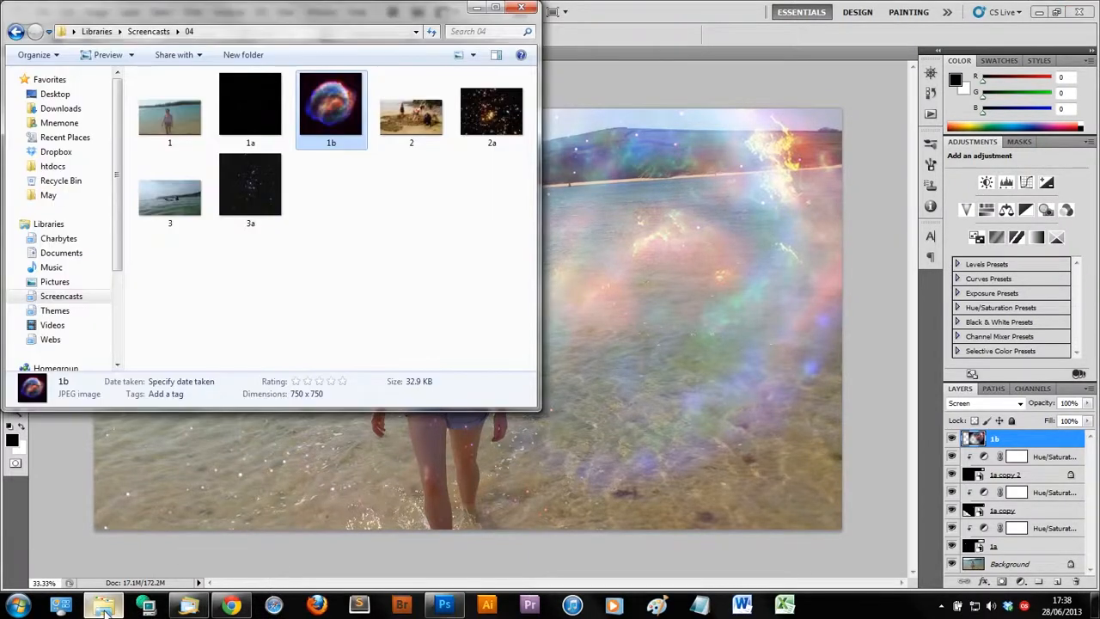
left_click_drag(411, 108, 636, 48)
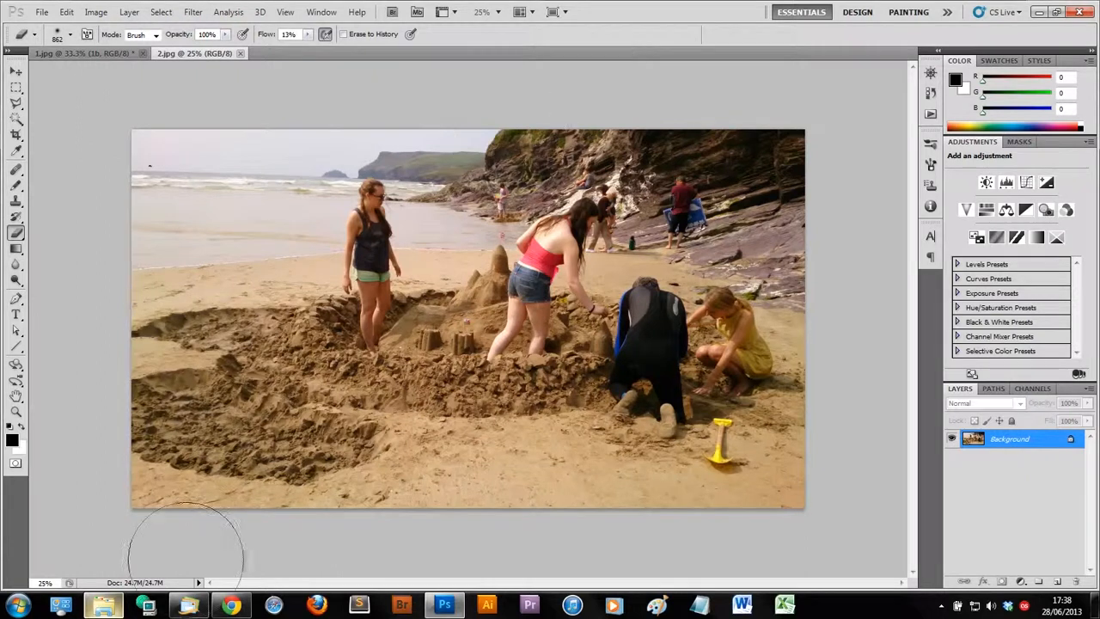
left_click(104, 607)
left_click_drag(492, 111, 655, 258)
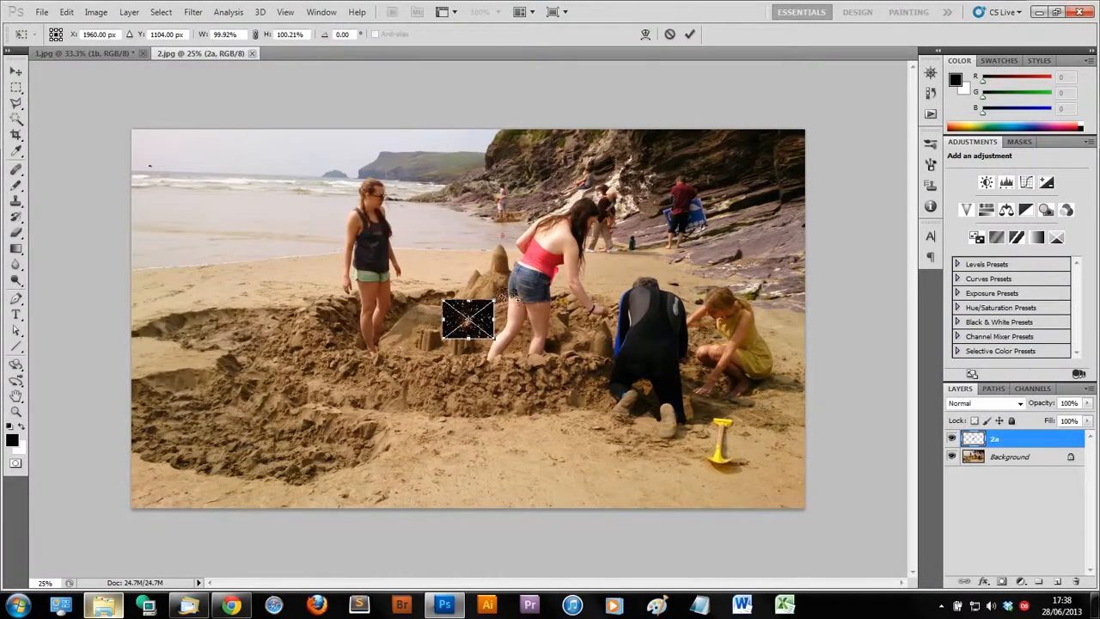
Scale 2a to about 1174% by 1349%, rotate it about 100.7 degrees and position it over the left and middle of the photo.
left_click_drag(496, 297, 815, 61)
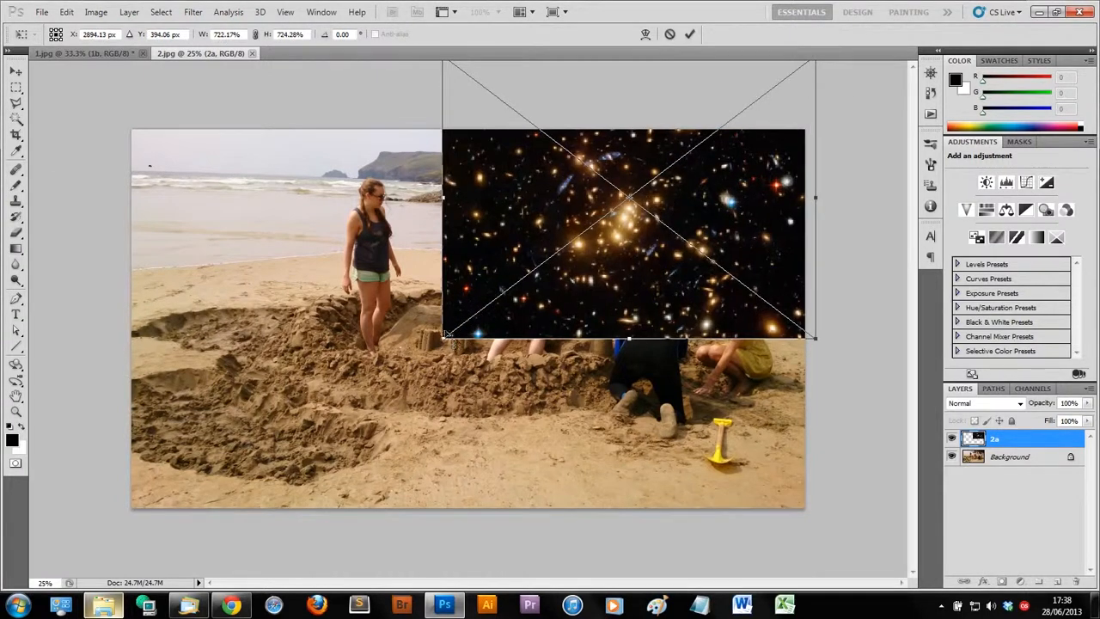
left_click_drag(445, 335, 331, 173)
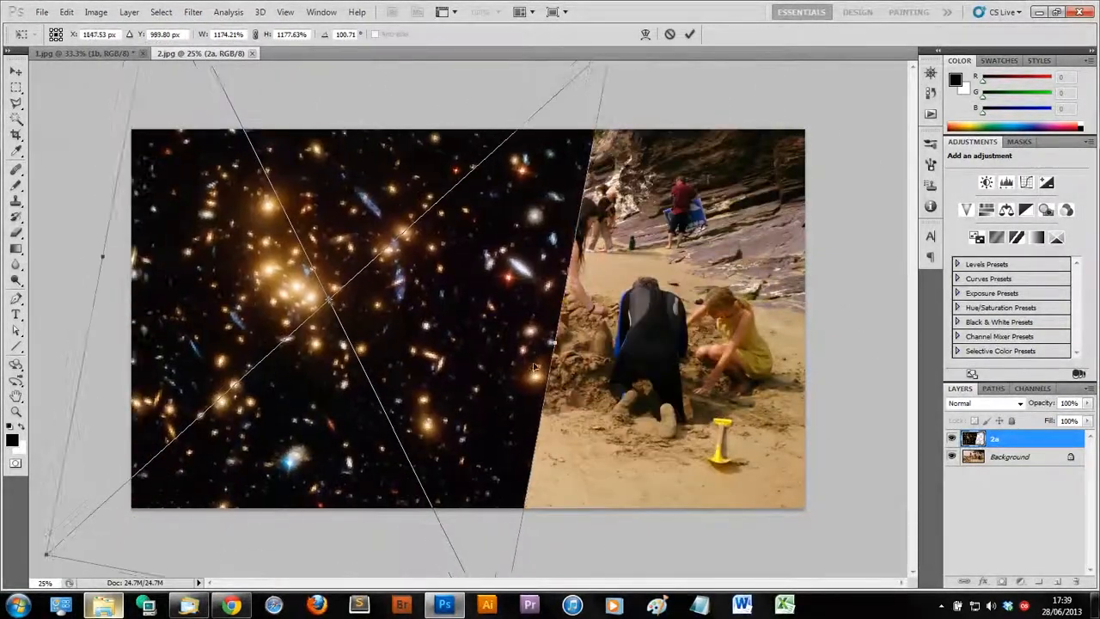
left_click_drag(552, 344, 617, 371)
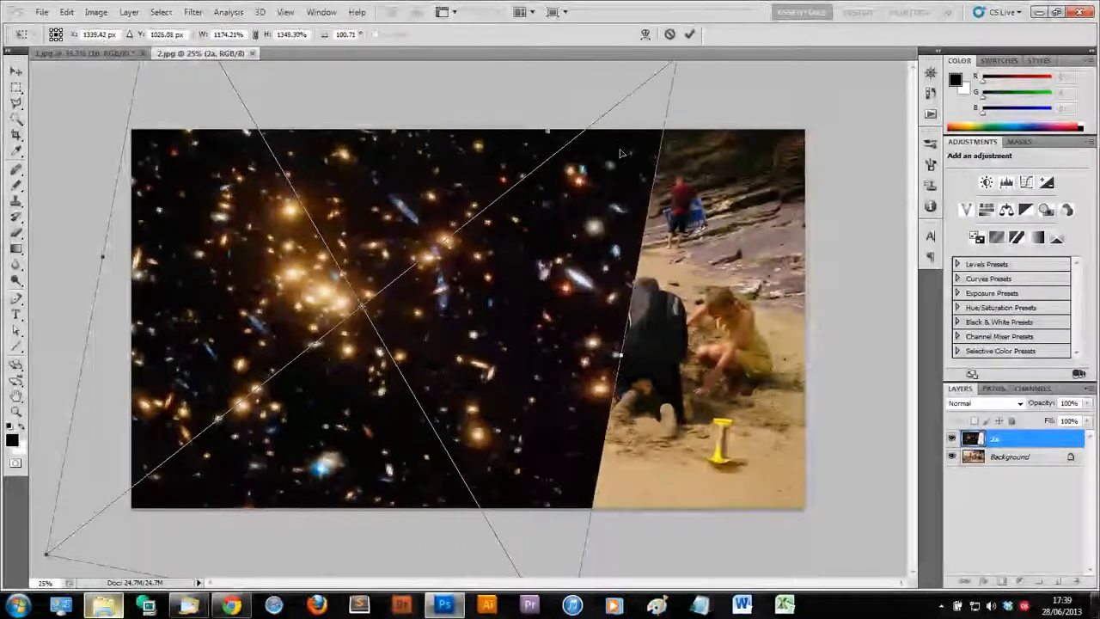
left_click(689, 34)
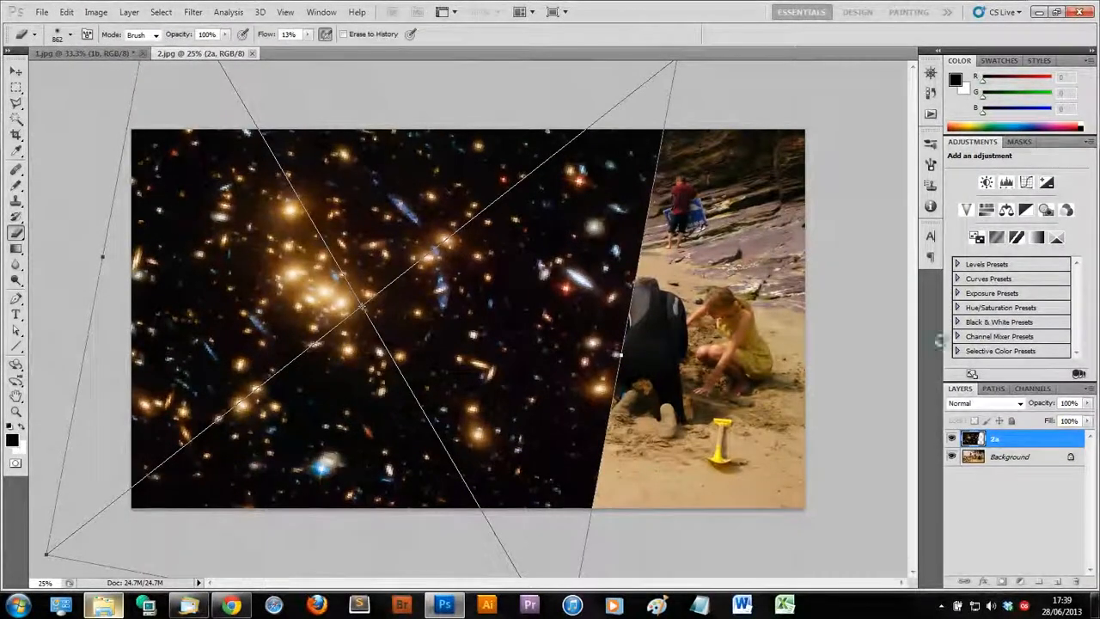
Set layer 2a's blend mode to Screen and toggle its visibility to compare the effect.
left_click(968, 402)
left_click(980, 165)
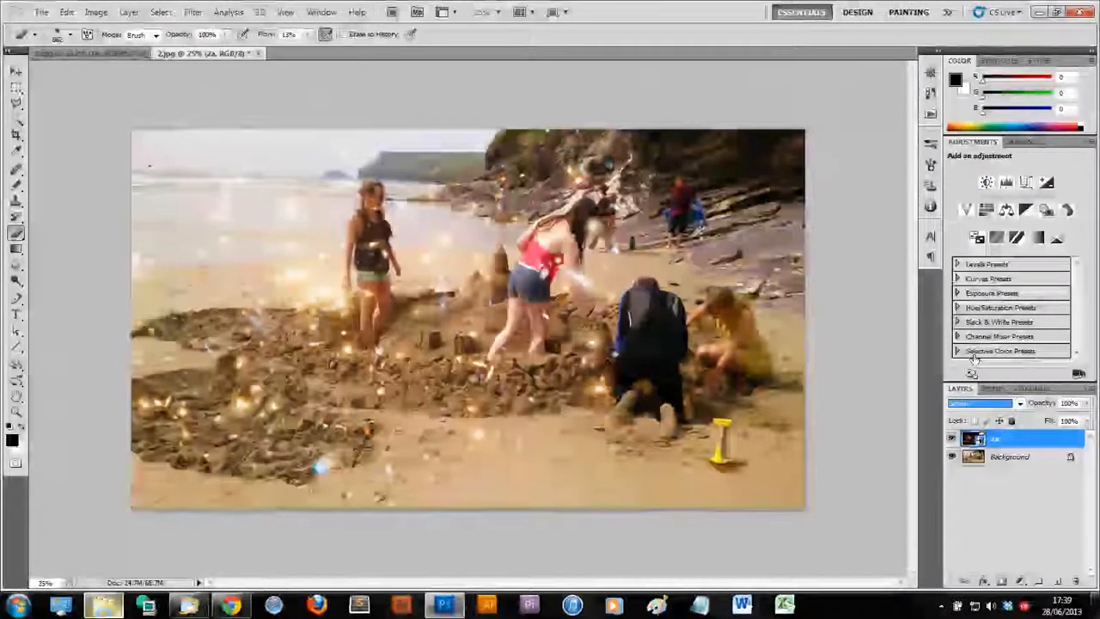
left_click(951, 439)
left_click(951, 439)
left_click(951, 440)
left_click(951, 439)
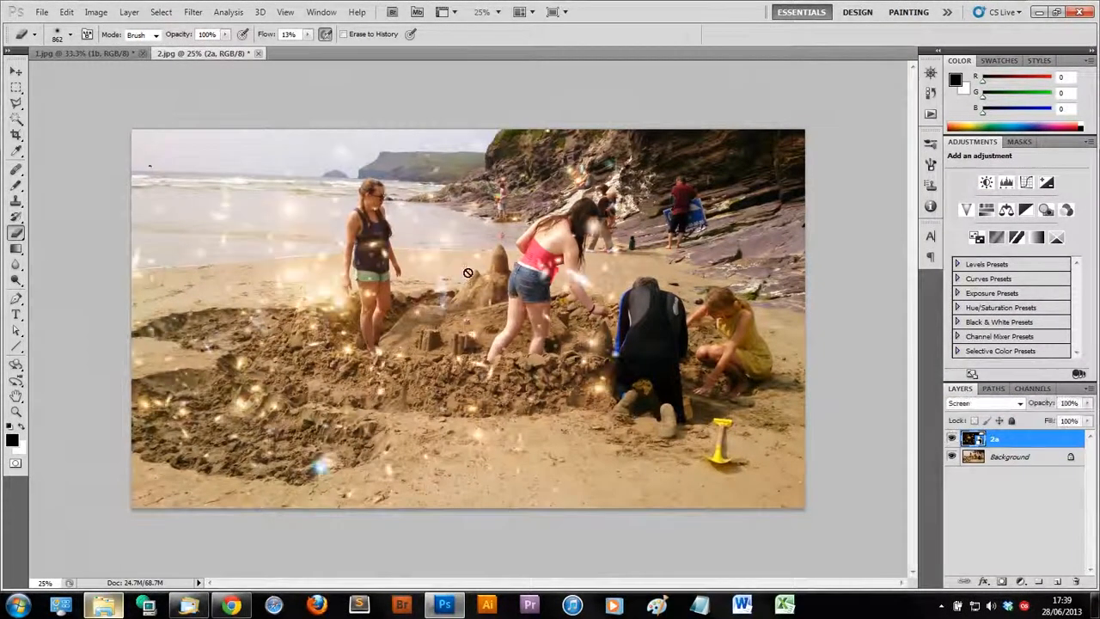
Move layer 2a up and left over the photo, and rasterize it to soften its edge with the 862 px Eraser.
left_click(17, 71)
left_click_drag(288, 288, 256, 248)
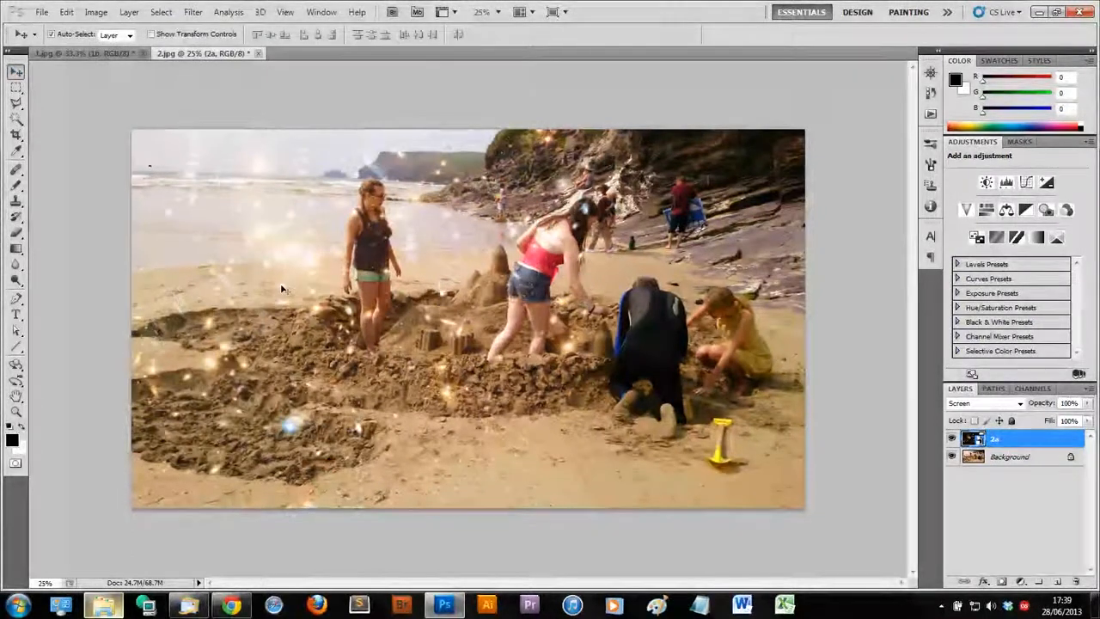
right_click(1045, 436)
left_click(990, 210)
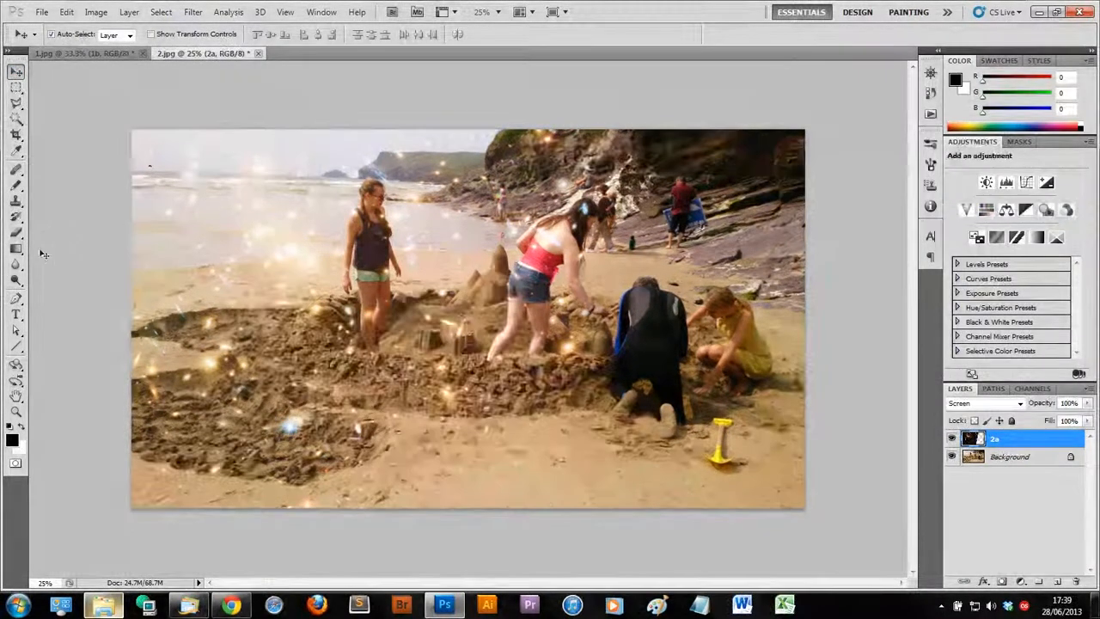
left_click(15, 232)
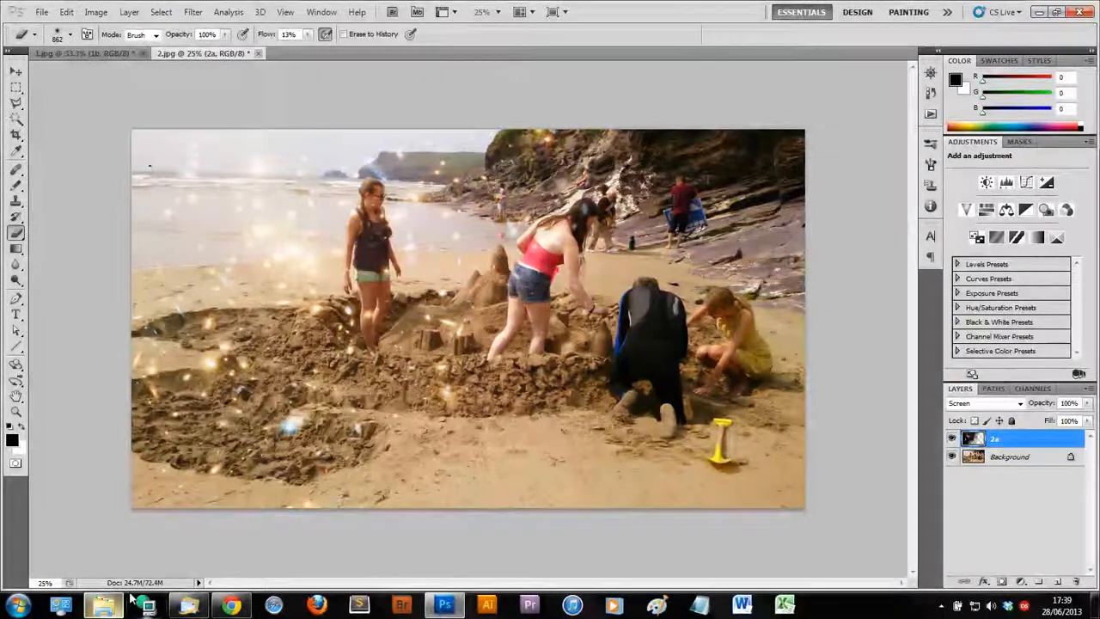
Open image 3 as a separate document and place the star image 3a in it.
left_click(103, 606)
left_click_drag(170, 196, 638, 52)
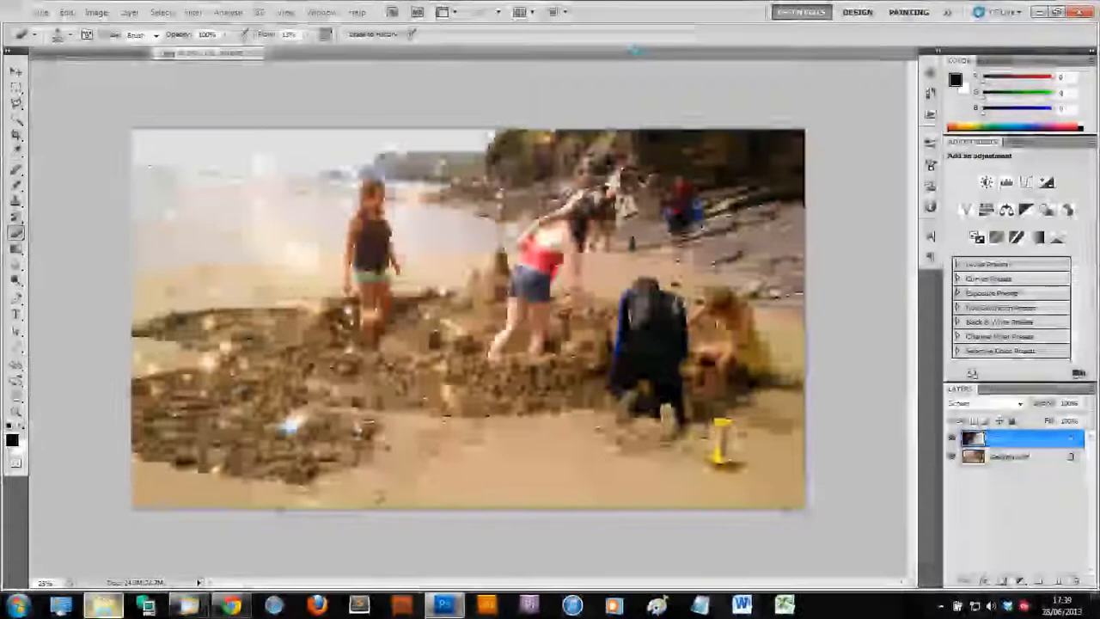
left_click(103, 606)
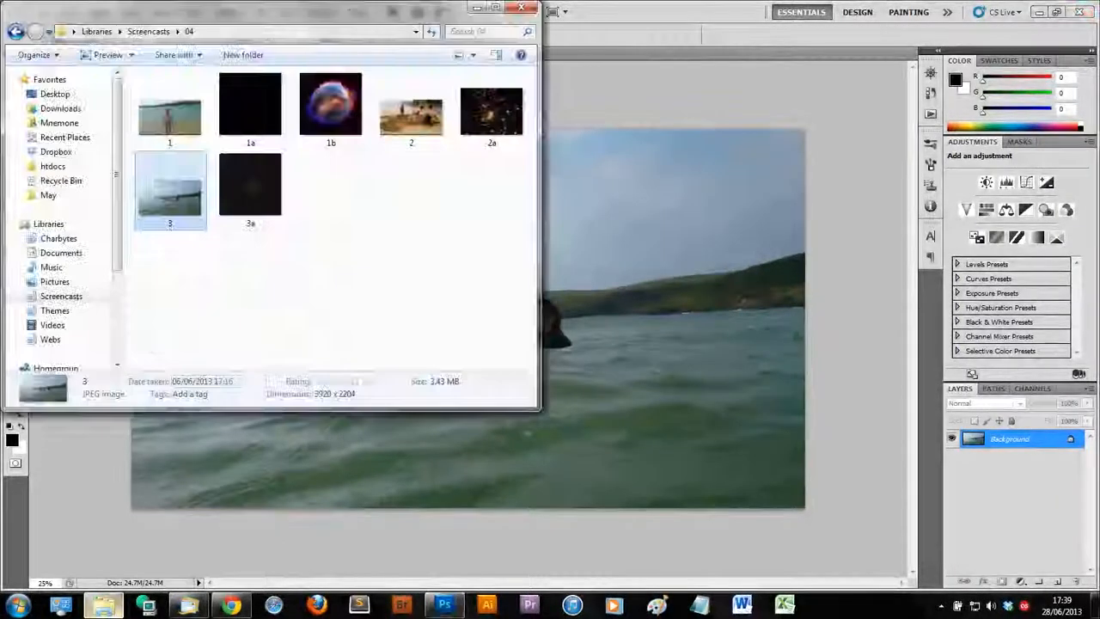
left_click(252, 189)
left_click_drag(252, 191, 747, 289)
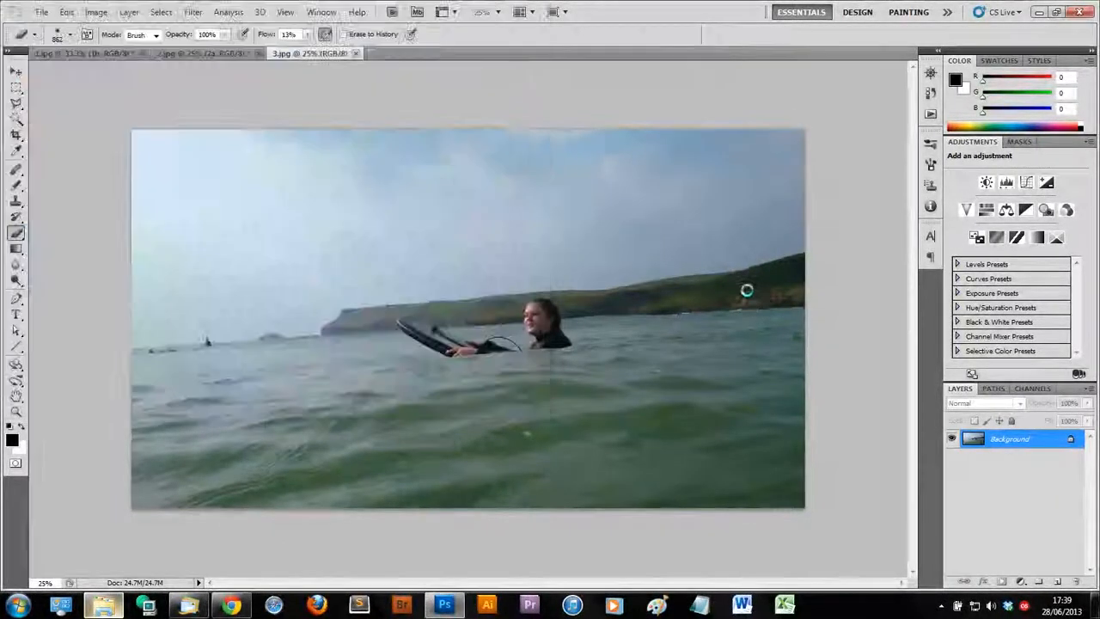
Enlarge 3a proportionally until it covers the photo's full width, and commit the placement.
left_click_drag(656, 132, 806, 60)
left_click_drag(282, 509, 135, 617)
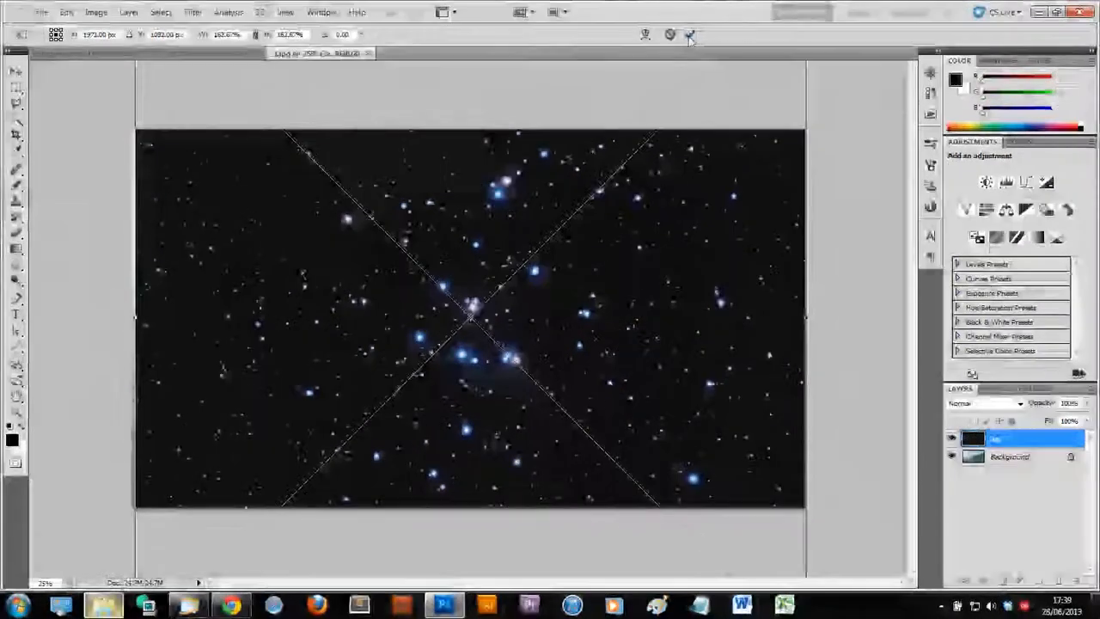
key("Return")
key("e")
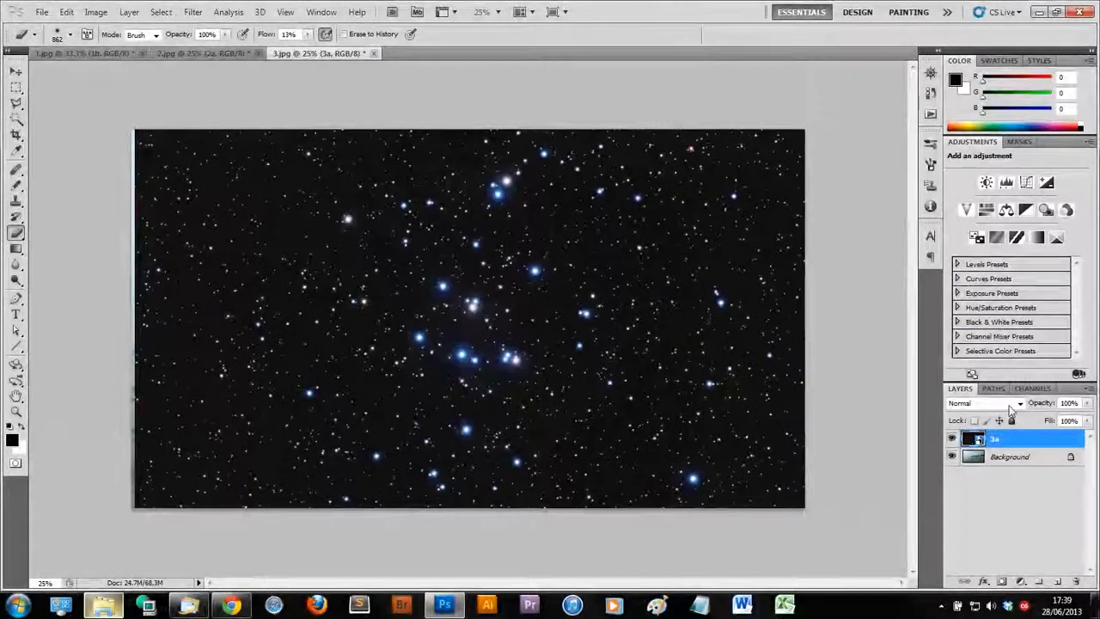
Set layer 3a's blend mode to Screen and move it slightly up over the photo.
left_click(989, 403)
left_click(958, 168)
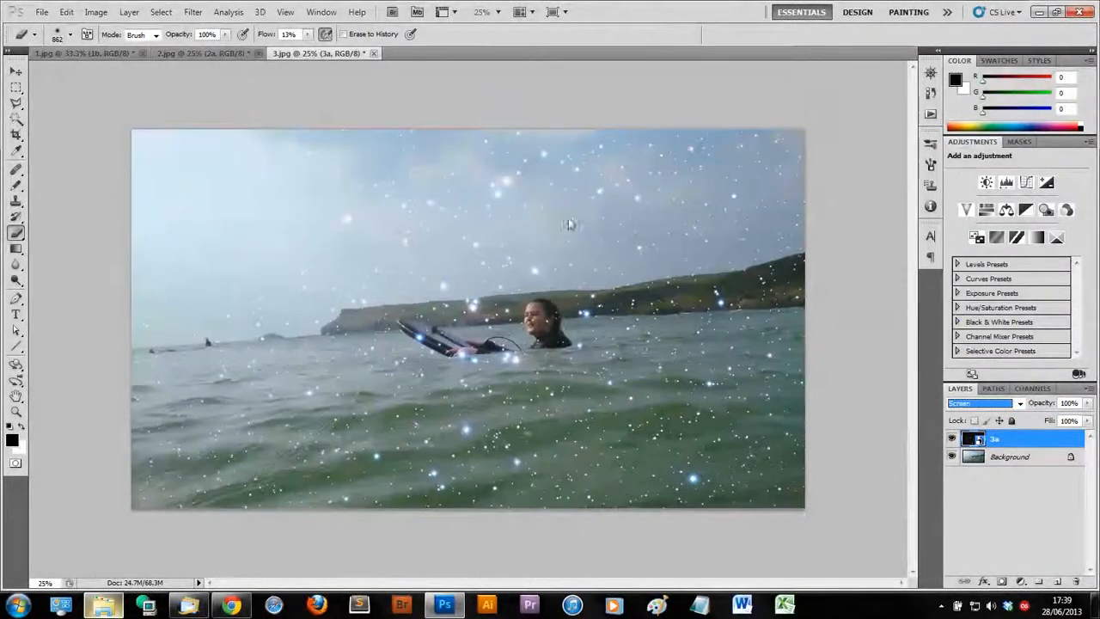
left_click(16, 73)
left_click_drag(347, 249, 341, 229)
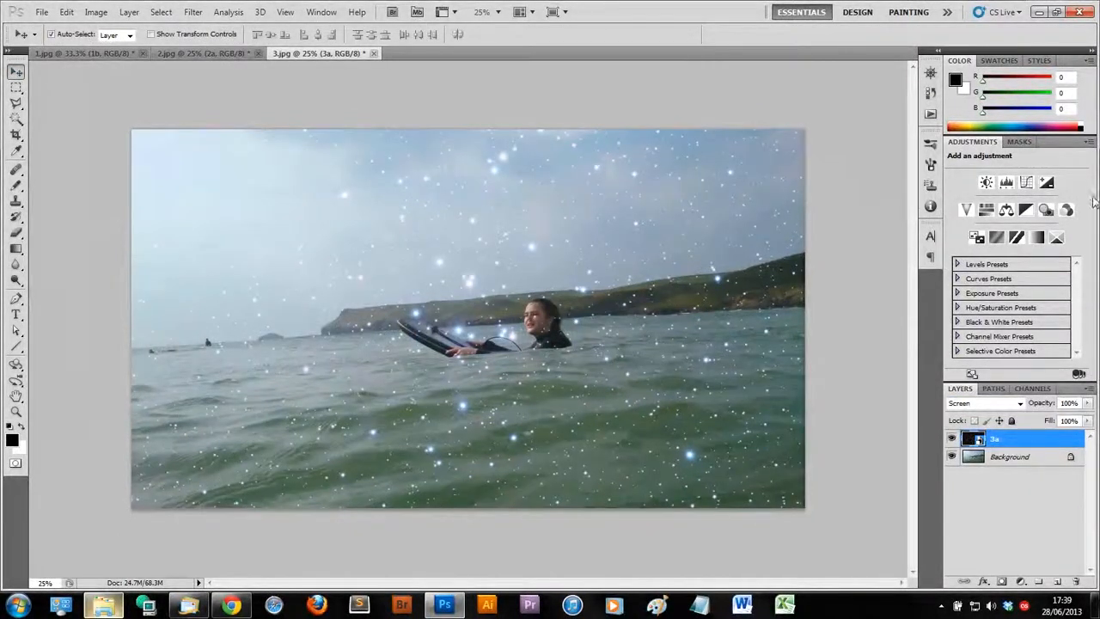
Add a Hue/Saturation adjustment clipped to layer 3a with Colorize on, hue 345 and saturation 77.
left_click(986, 209)
left_click(1016, 324)
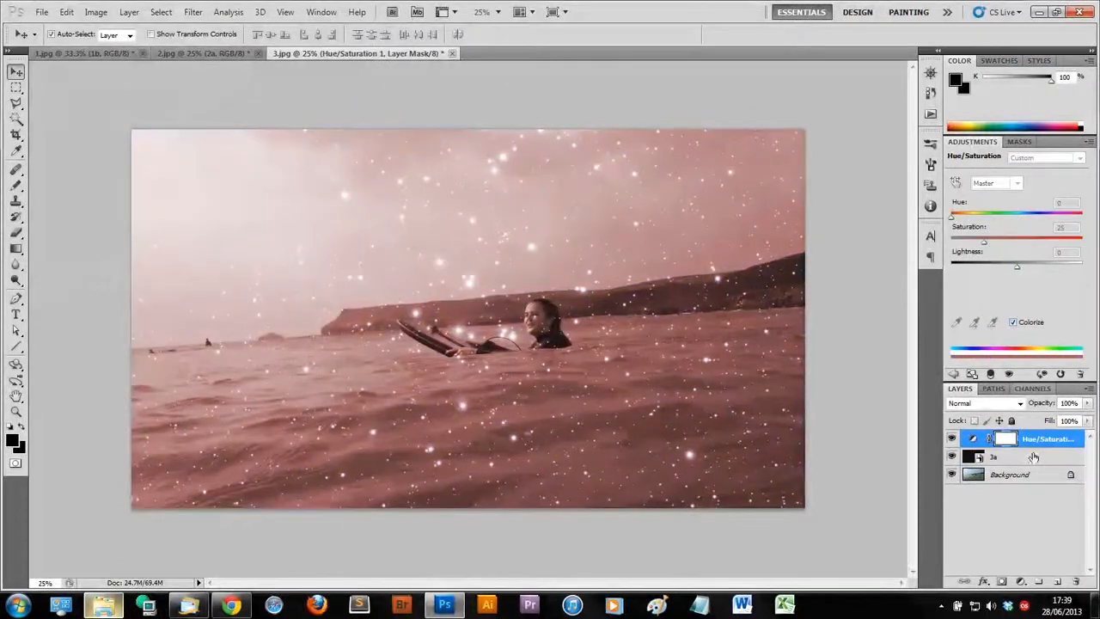
right_click(1050, 449)
left_click(1025, 274)
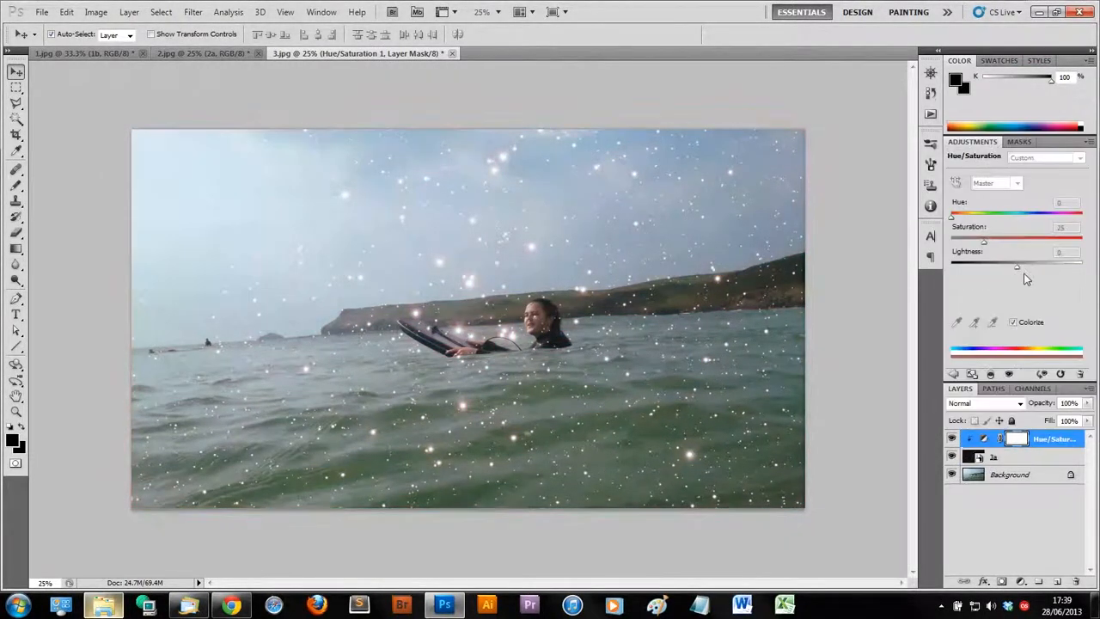
left_click_drag(984, 241, 1050, 250)
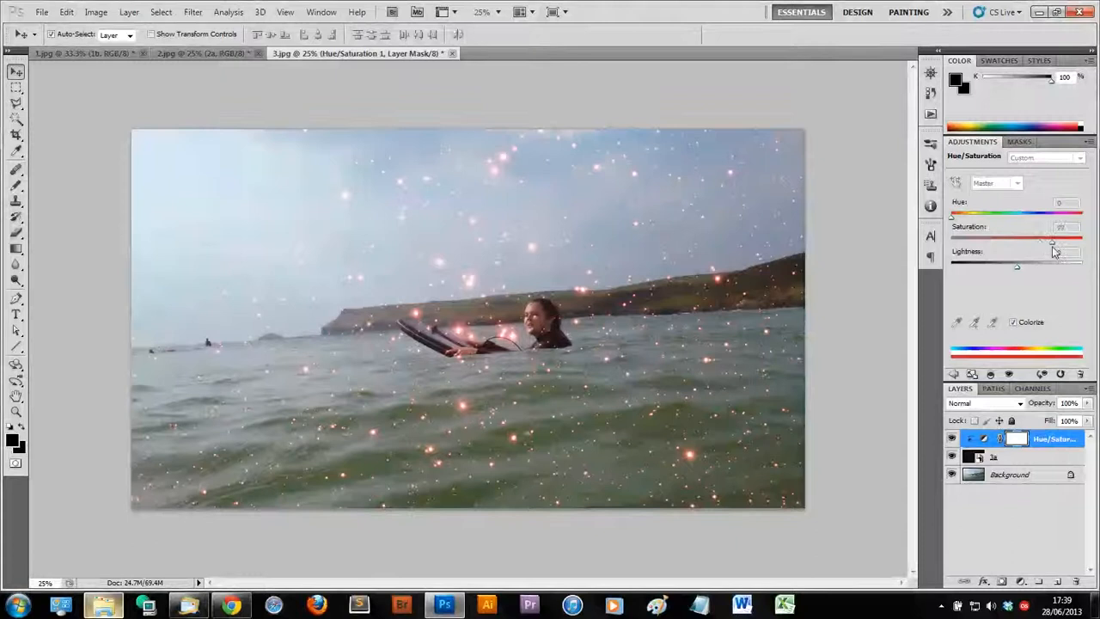
left_click_drag(952, 217, 1084, 220)
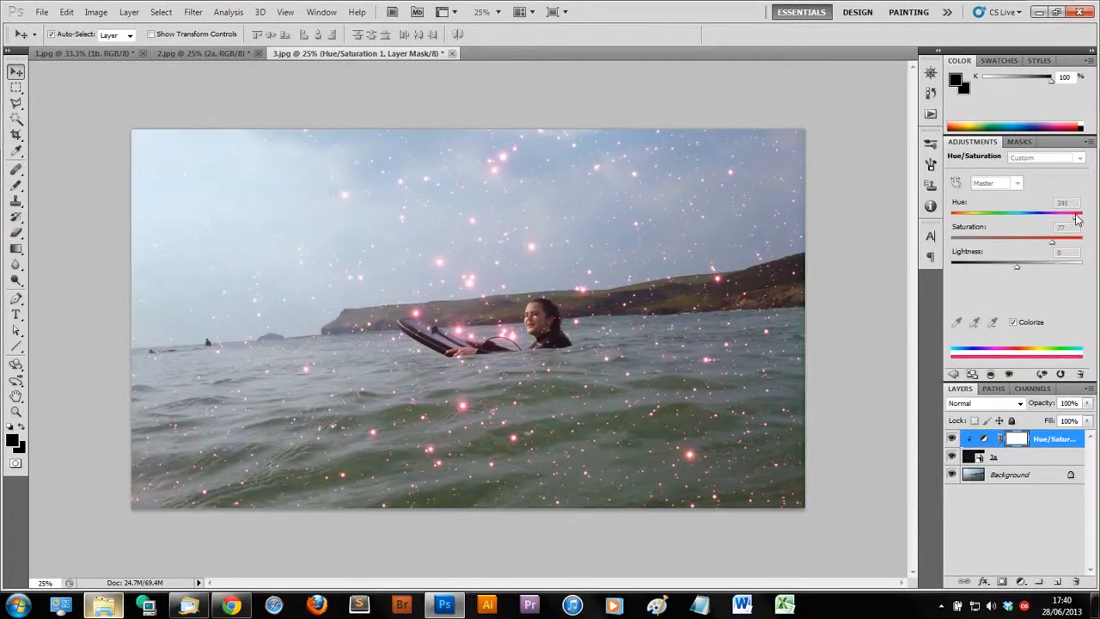
Add a Curves adjustment clipped directly above 3a, with the black point at input 24 and a point raising input 152 to output 188.
left_click(997, 457)
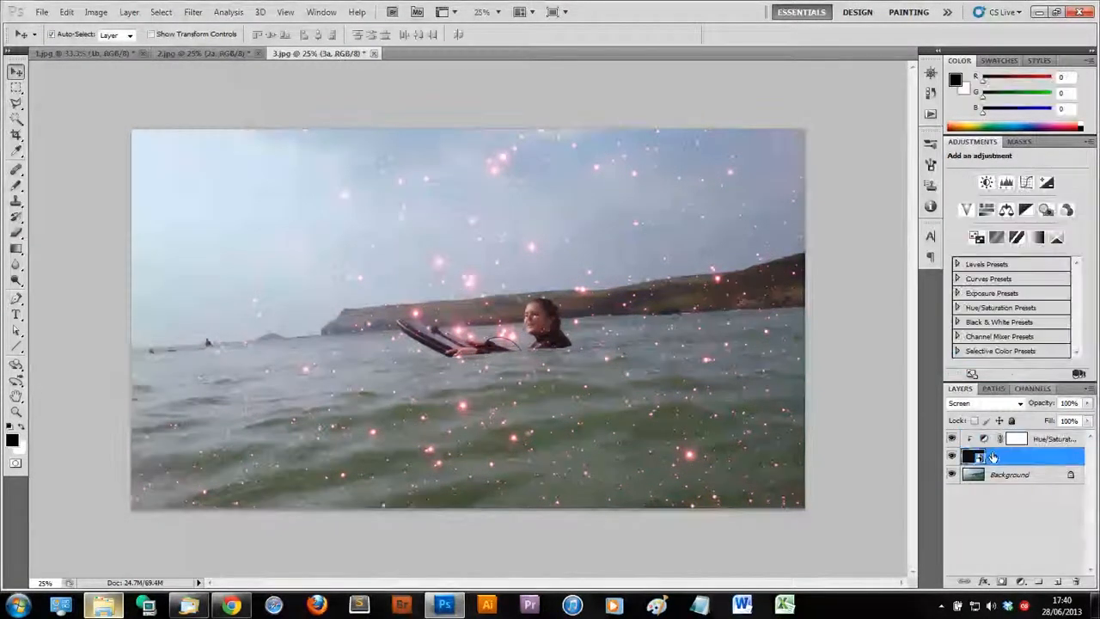
left_click(1026, 182)
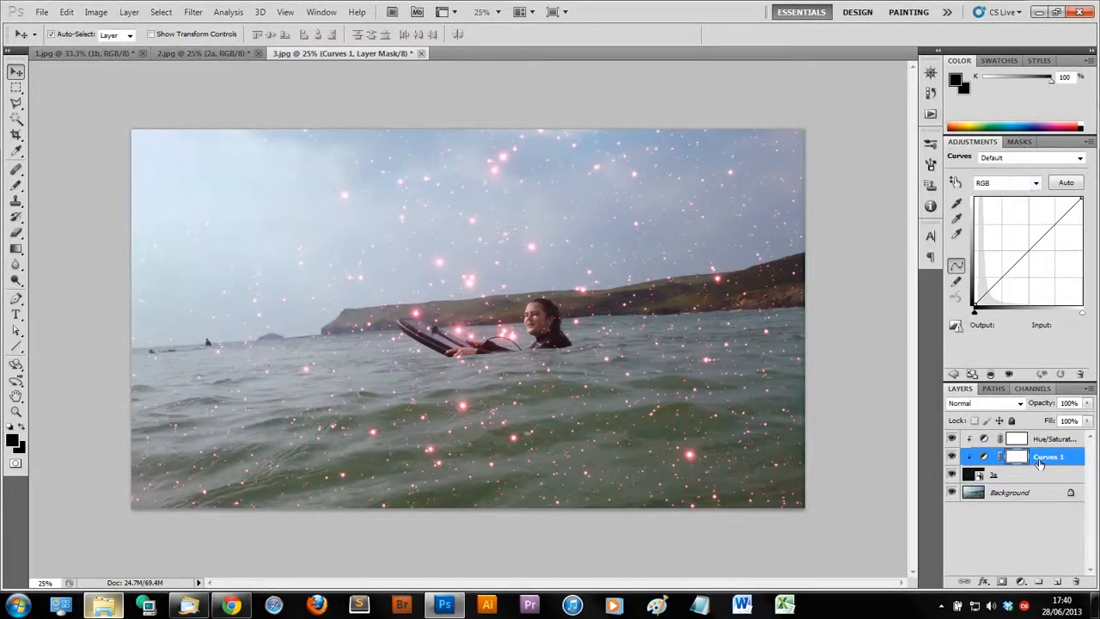
left_click_drag(976, 305, 984, 307)
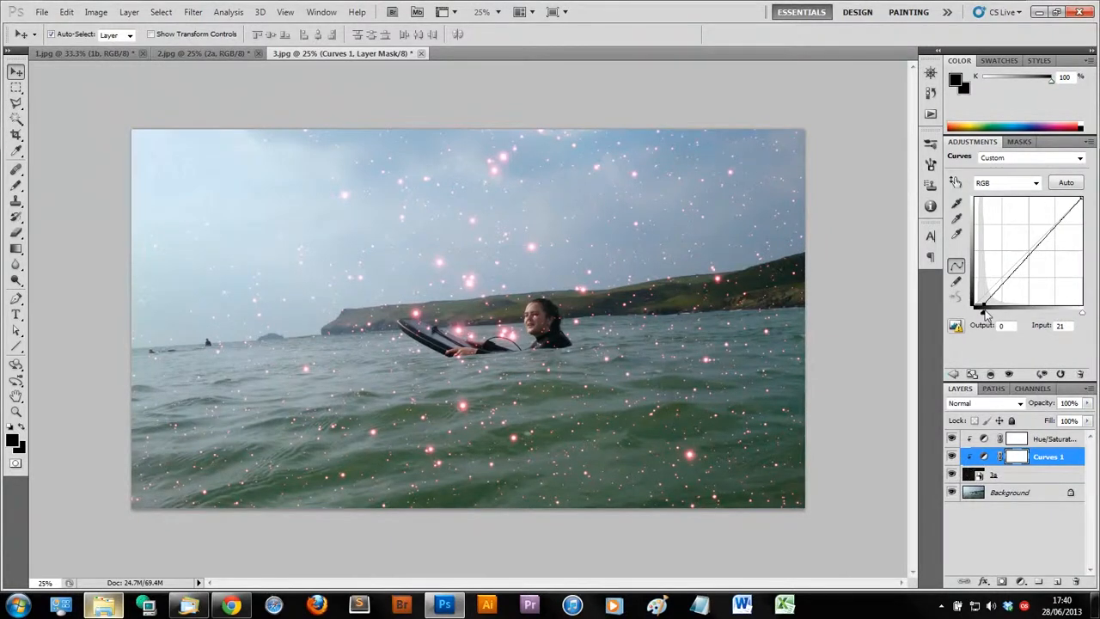
left_click_drag(985, 304, 985, 305)
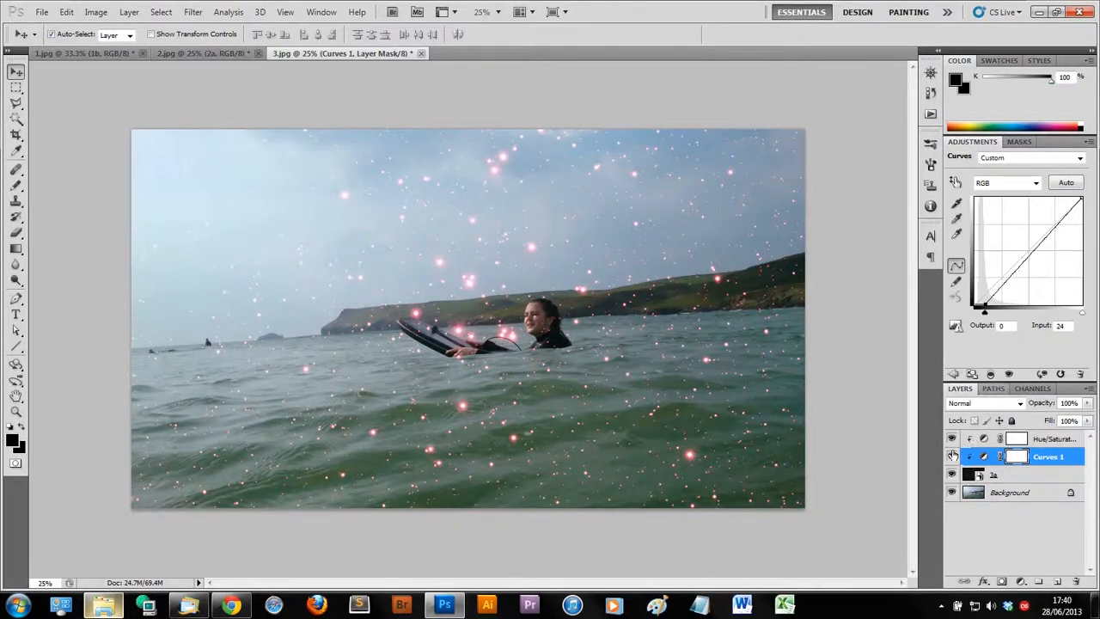
left_click_drag(1030, 245, 1038, 226)
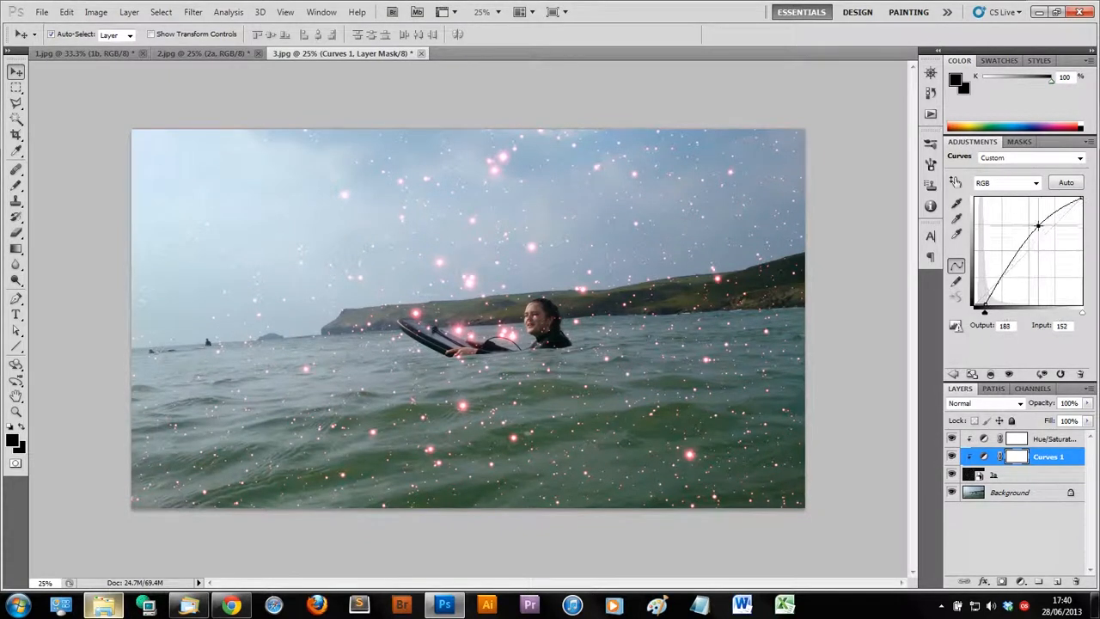
Shift the clipped Hue/Saturation tint to an orange-red hue with saturation 83.
left_click(1034, 440)
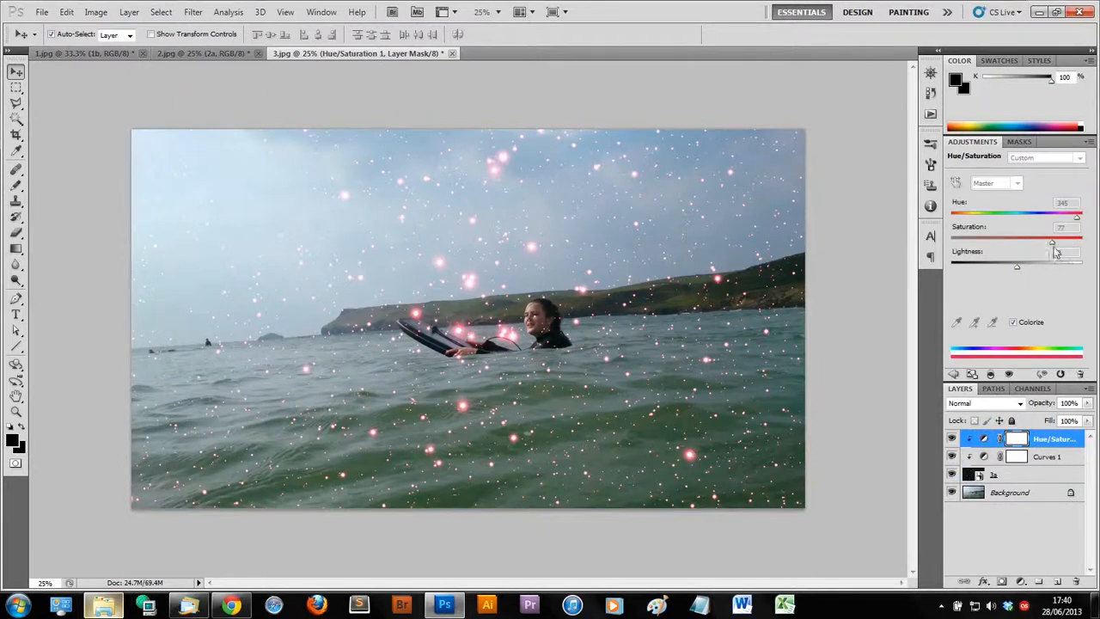
left_click_drag(1048, 242, 956, 221)
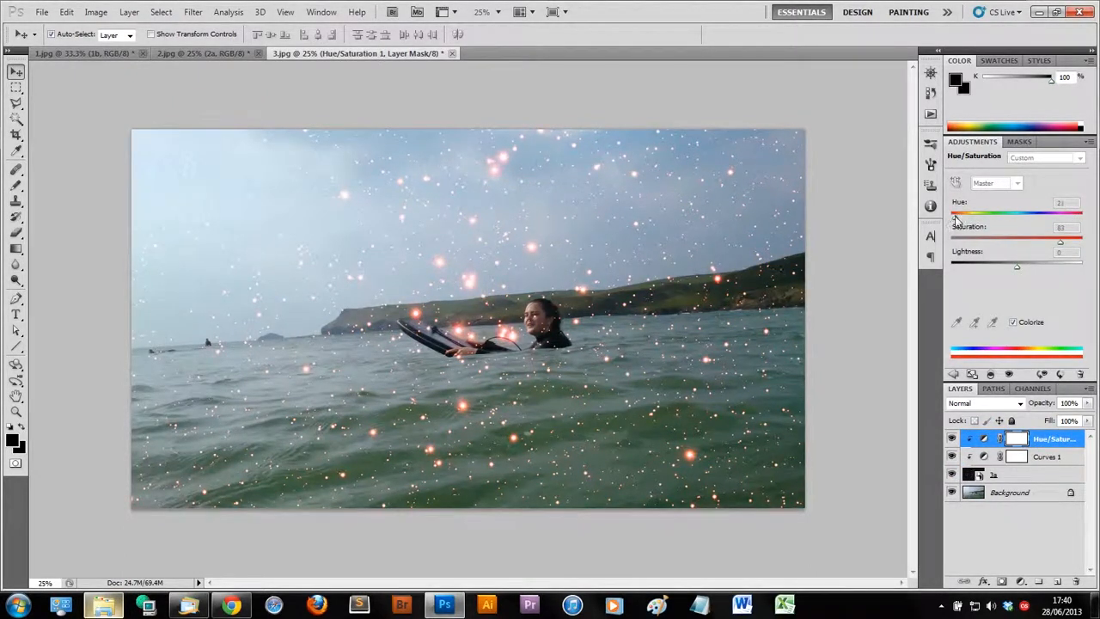
left_click(954, 375)
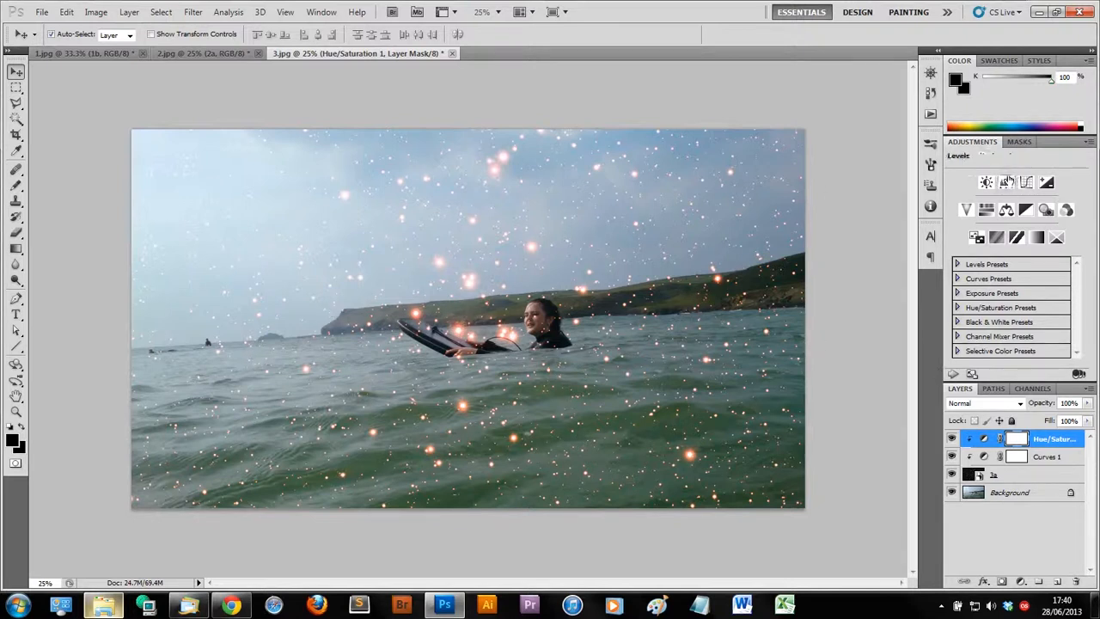
Add a second clipped Curves adjustment on top and steepen it with a point at input 243, output 128, to suppress the fainter stars.
left_click(1026, 181)
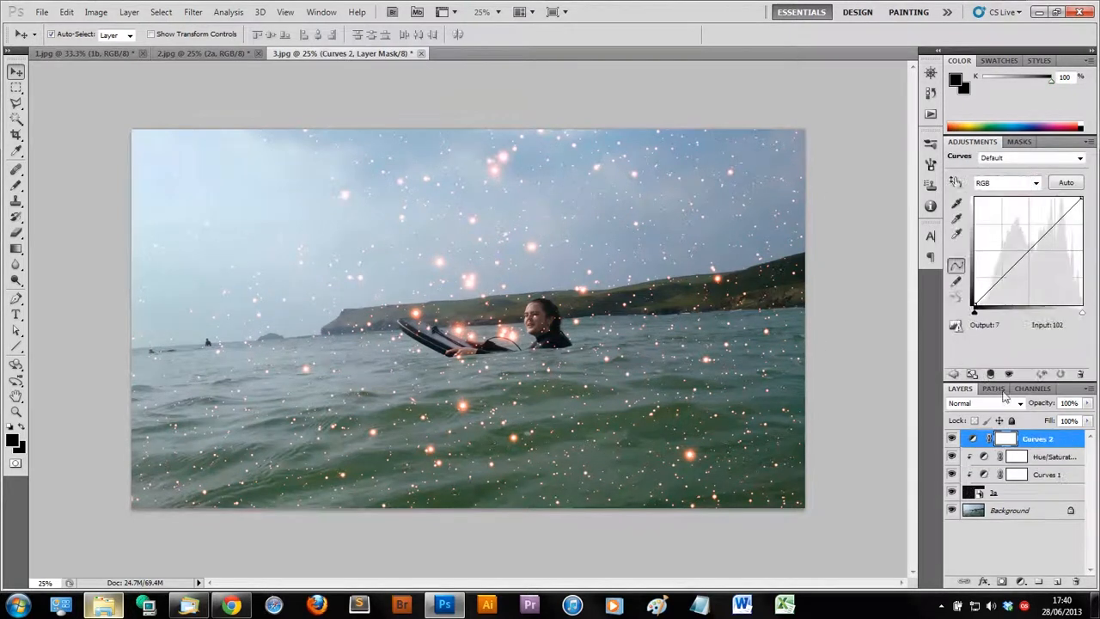
right_click(1035, 439)
left_click(1014, 265)
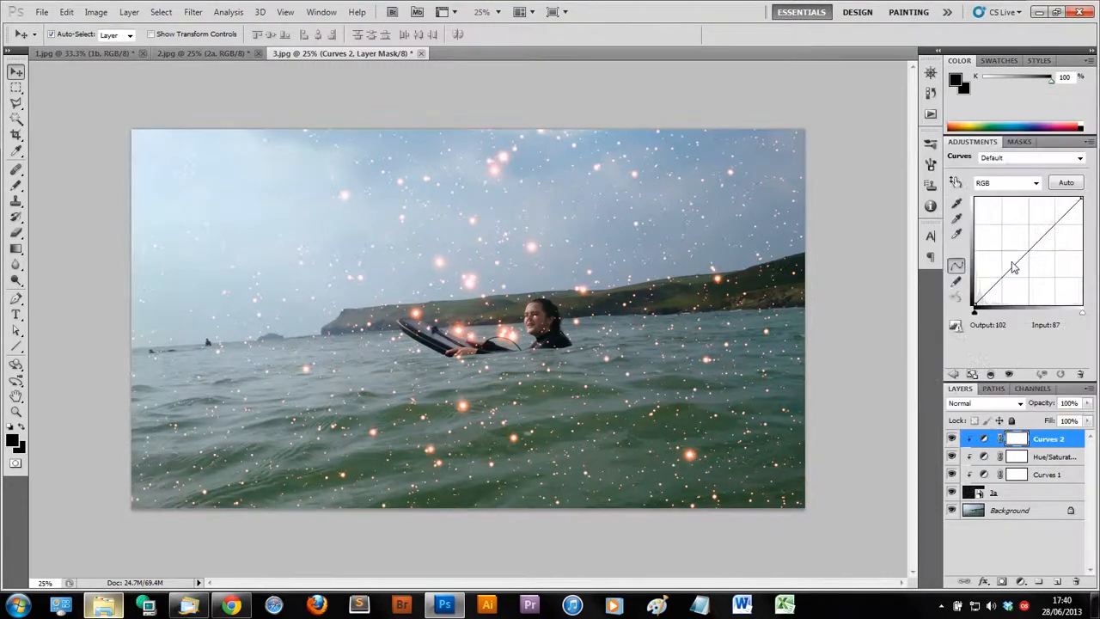
mouse_move(974, 304)
left_mouse_down()
mouse_move(1000, 306)
mouse_move(974, 306)
left_mouse_up()
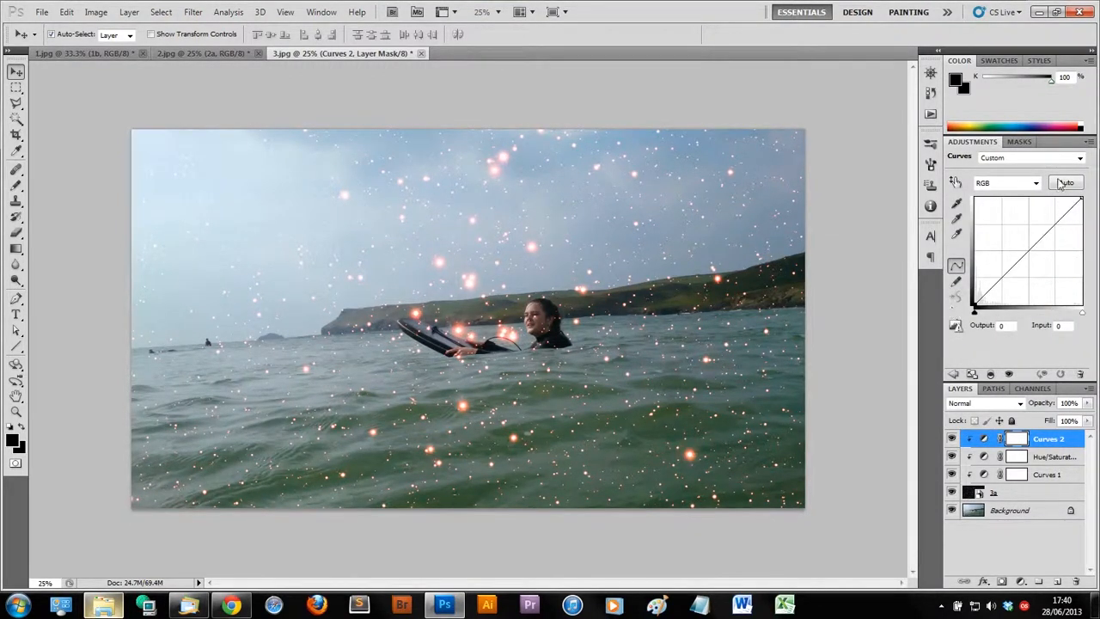
left_click_drag(1080, 197, 1078, 251)
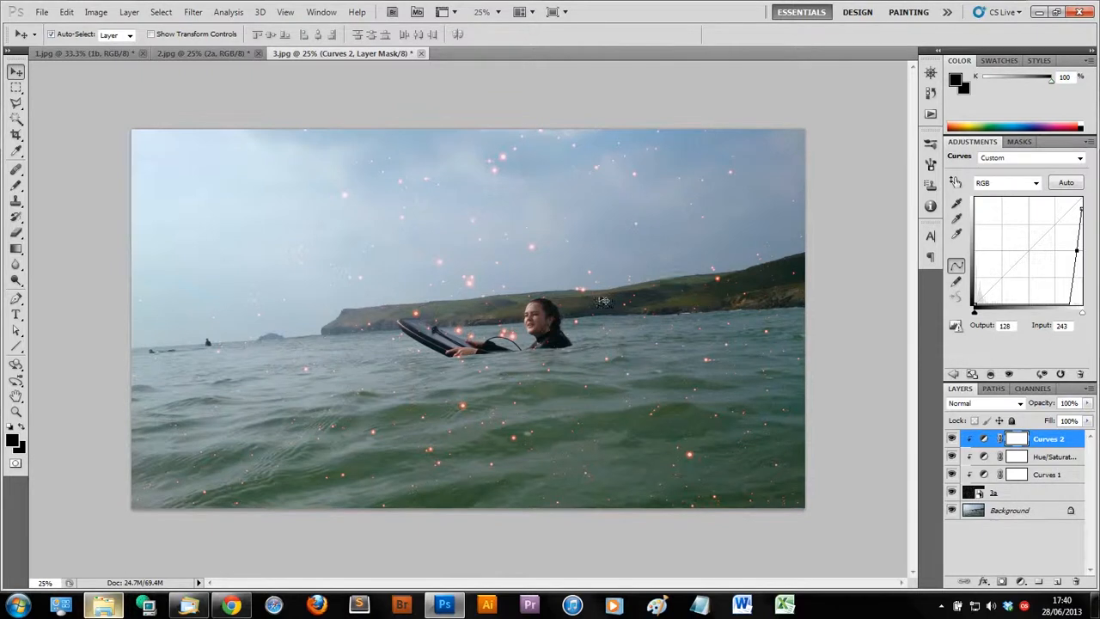
Erase the Curves 2 mask over the right part of the photo with the 862 px Eraser at 13% flow.
left_click(15, 232)
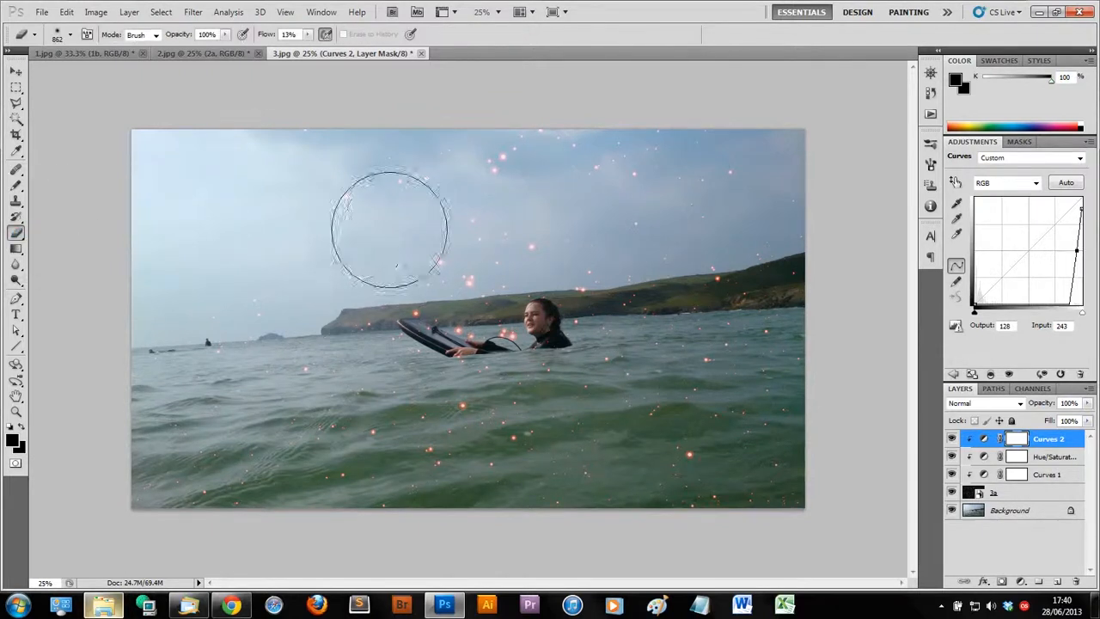
mouse_move(763, 278)
left_mouse_down()
mouse_move(751, 502)
mouse_move(741, 335)
mouse_move(641, 361)
mouse_move(577, 138)
mouse_move(605, 481)
mouse_move(671, 481)
mouse_move(791, 211)
mouse_move(748, 197)
mouse_move(344, 232)
mouse_move(552, 192)
mouse_move(151, 382)
mouse_move(2, 391)
left_mouse_up()
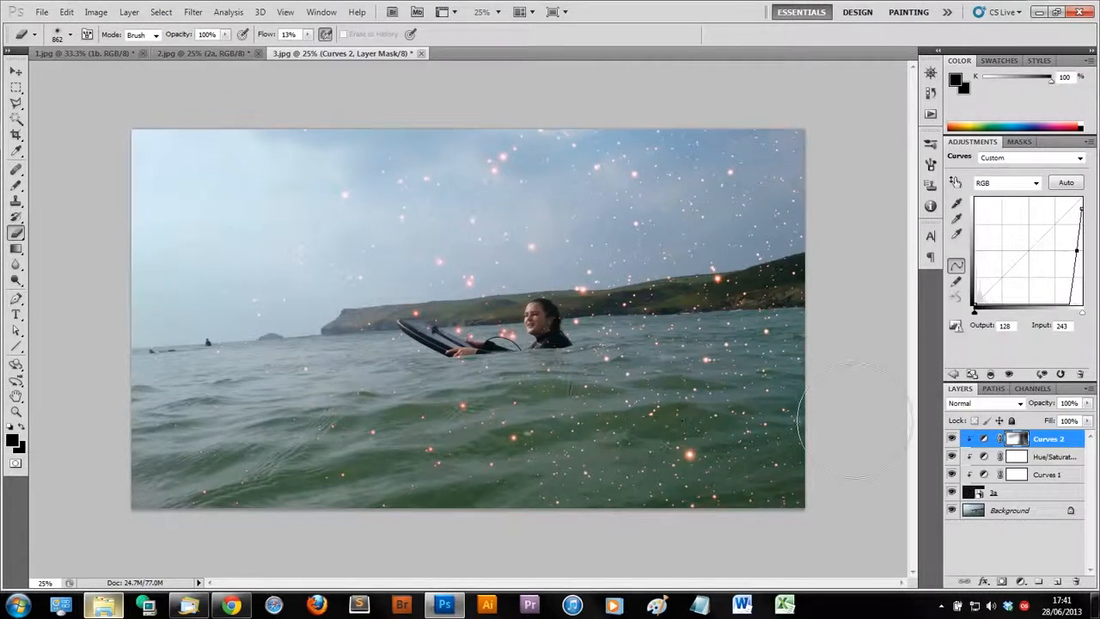
Review the finished composites by switching among the 2.jpg, 1.jpg and 3.jpg documents.
left_click(228, 51)
left_click(128, 53)
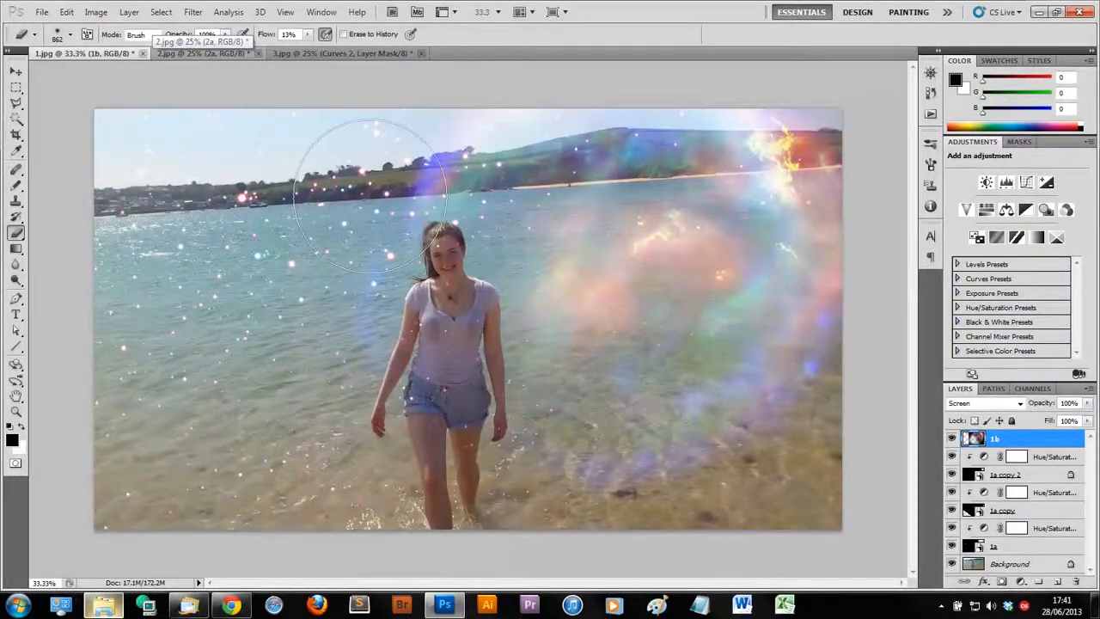
left_click(355, 52)
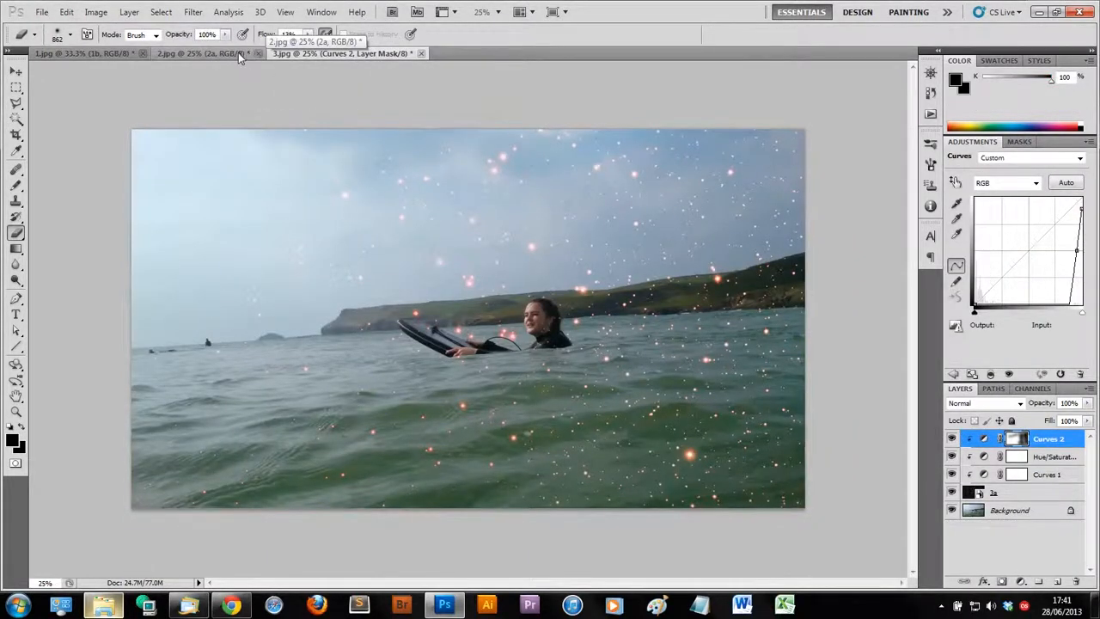